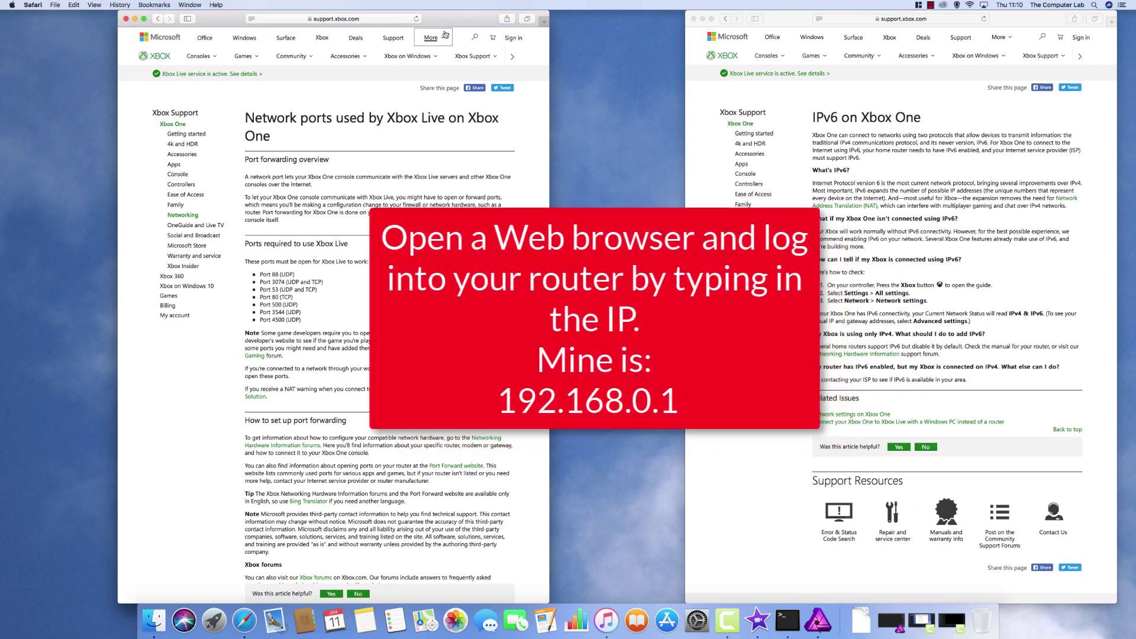
- Arrange the Xbox ports article on the left and a new blank Safari window on the right half
{"action": "left_click_drag", "start_coordinate": [460, 24], "coordinate": [79, 52]}
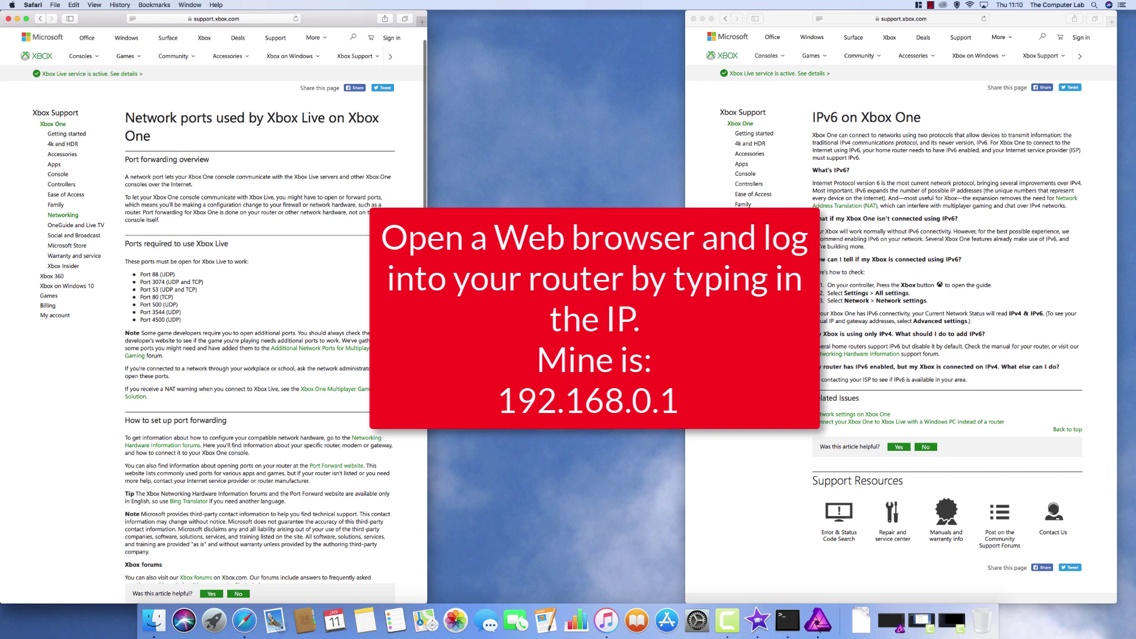
{"action": "left_click", "coordinate": [703, 18]}
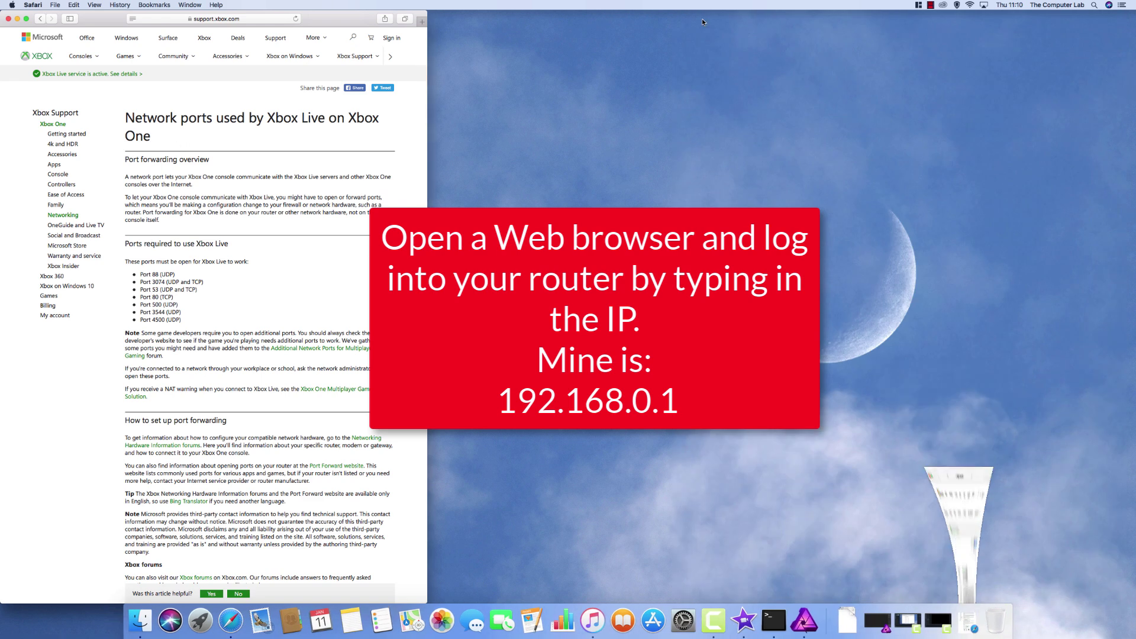
{"action": "left_click", "coordinate": [422, 22]}
{"action": "left_click_drag", "start_coordinate": [313, 33], "coordinate": [793, 6]}
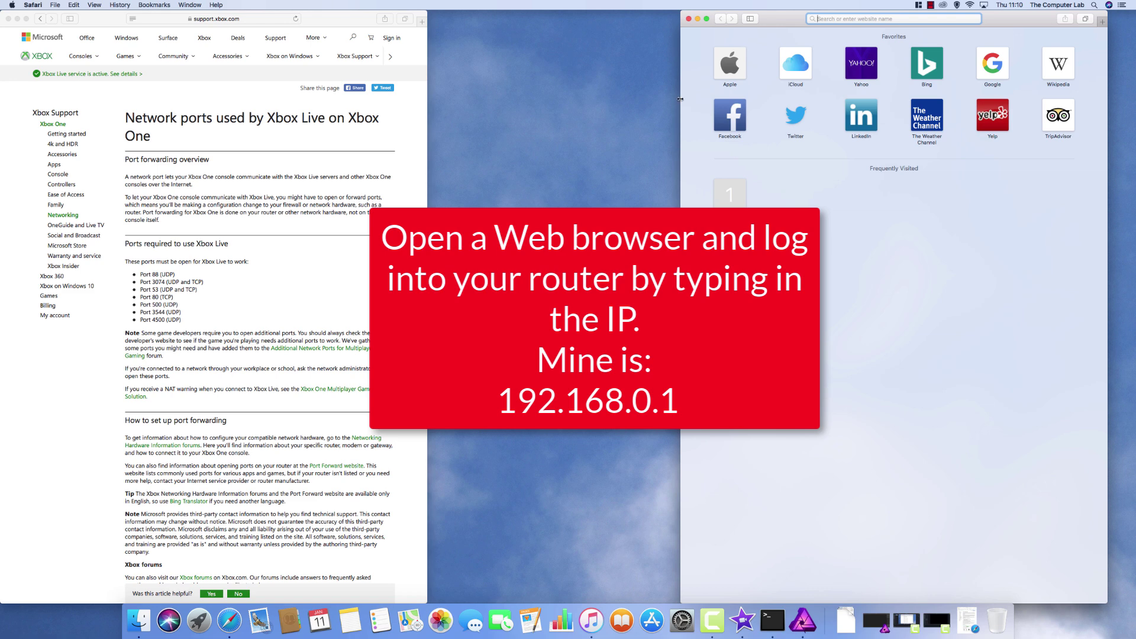
{"action": "left_click_drag", "start_coordinate": [681, 99], "coordinate": [428, 119]}
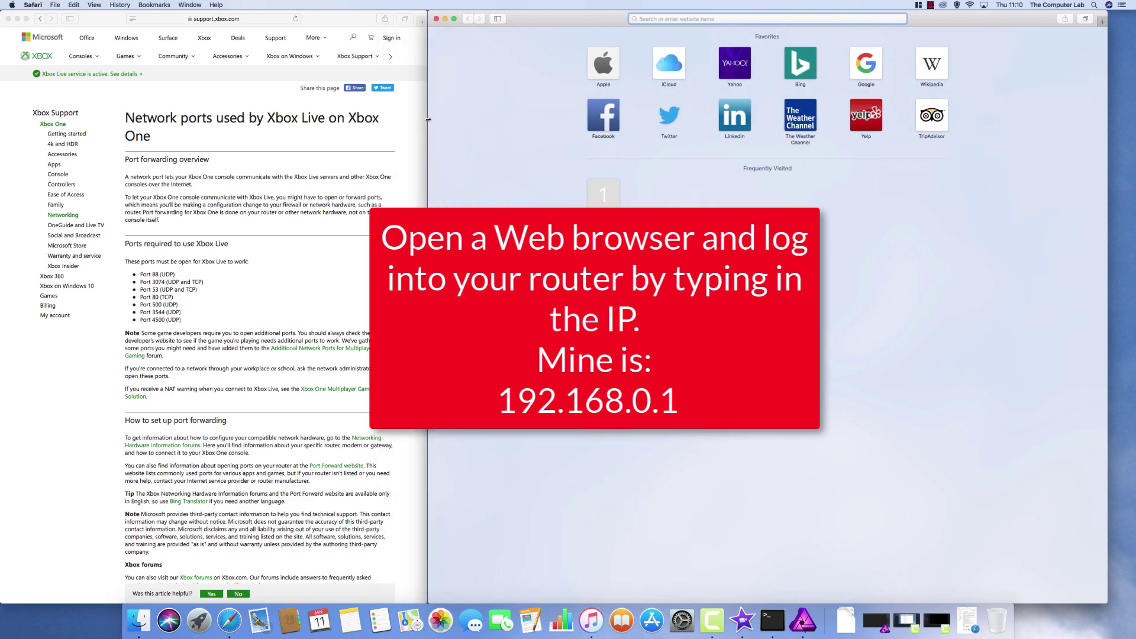
{"action": "left_click_drag", "start_coordinate": [1108, 167], "coordinate": [1130, 167]}
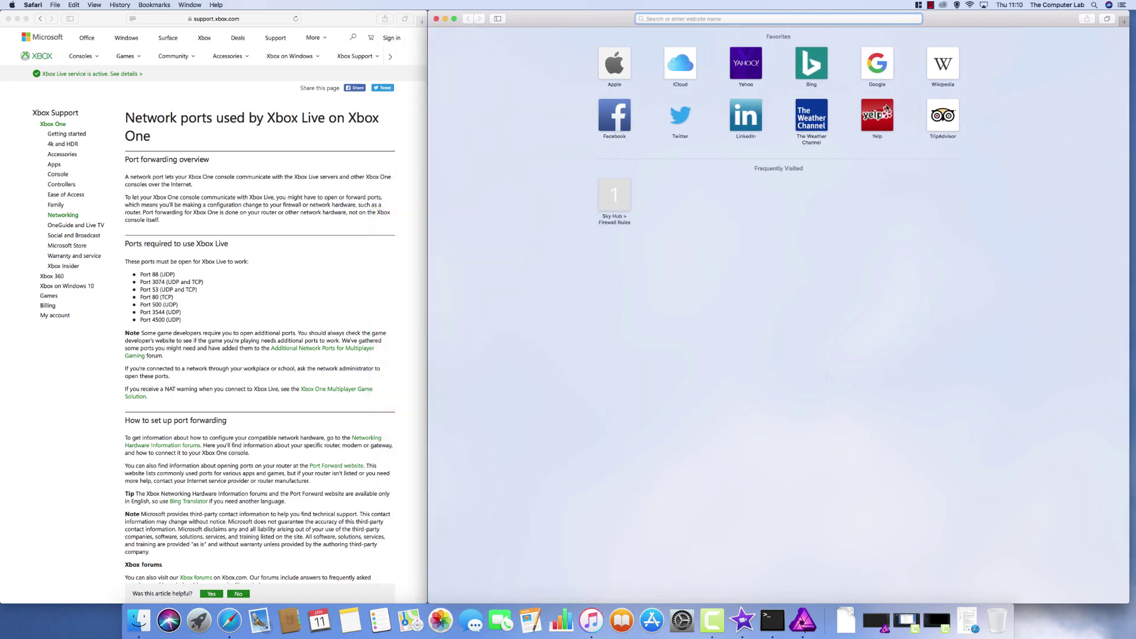
- Load 192.168.0.1 in the right-hand window and zoom the router page out slightly
{"action": "type", "text": "192.168.0.1"}
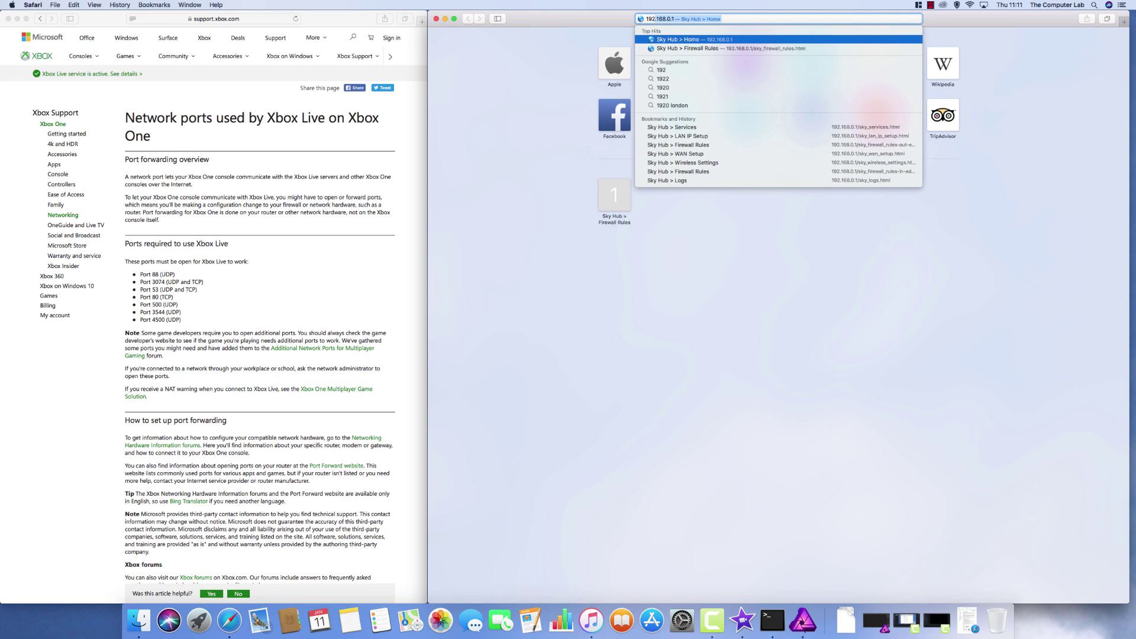
{"action": "key", "text": "Return"}
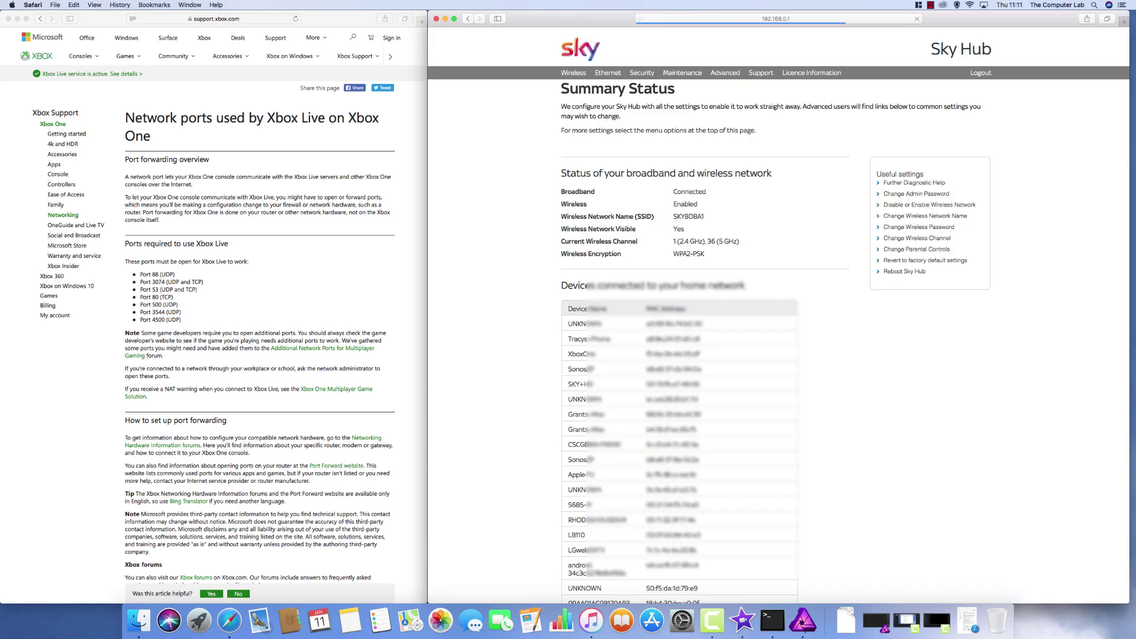
{"action": "key", "text": "super+minus"}
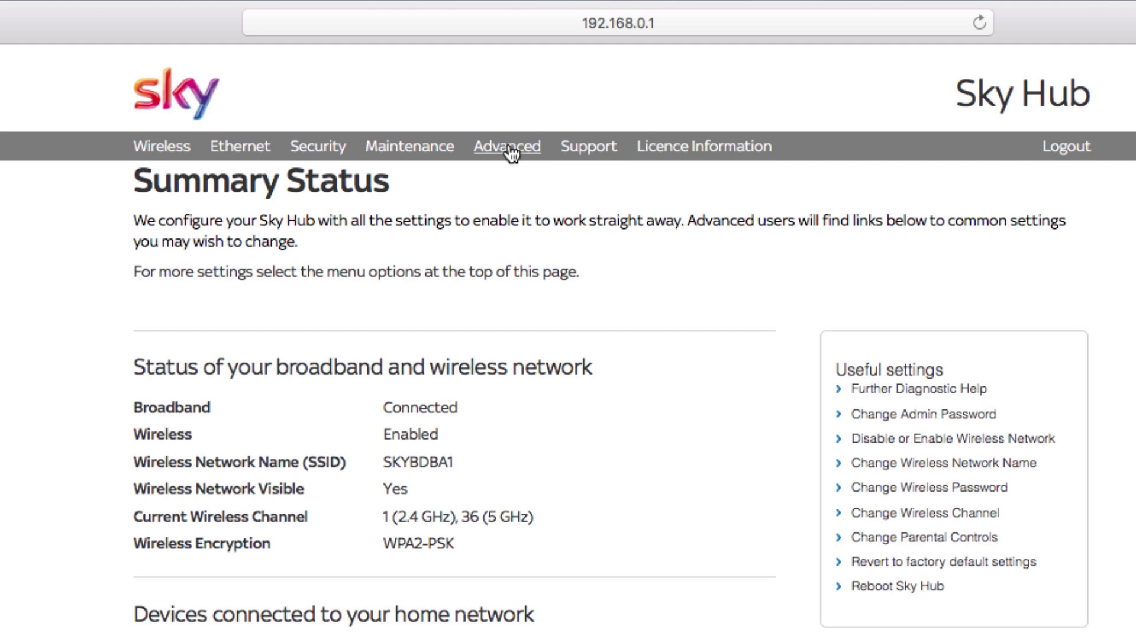
- Open Advanced and sign in with the router's administrator user name and password
{"action": "left_click", "coordinate": [508, 148]}
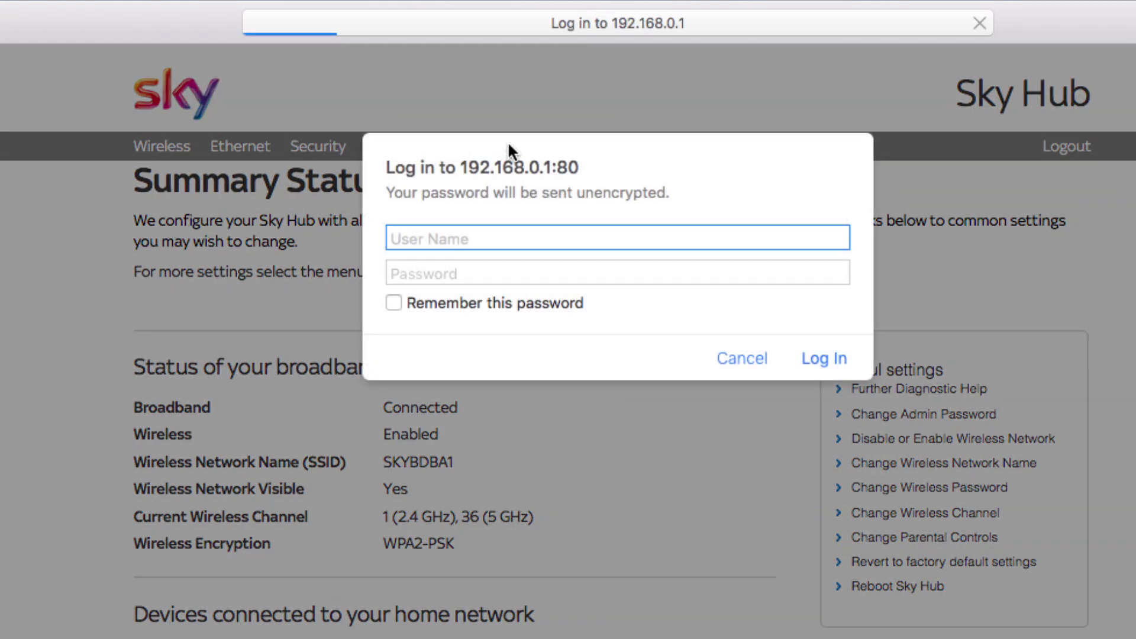
{"action": "type", "text": "admin"}
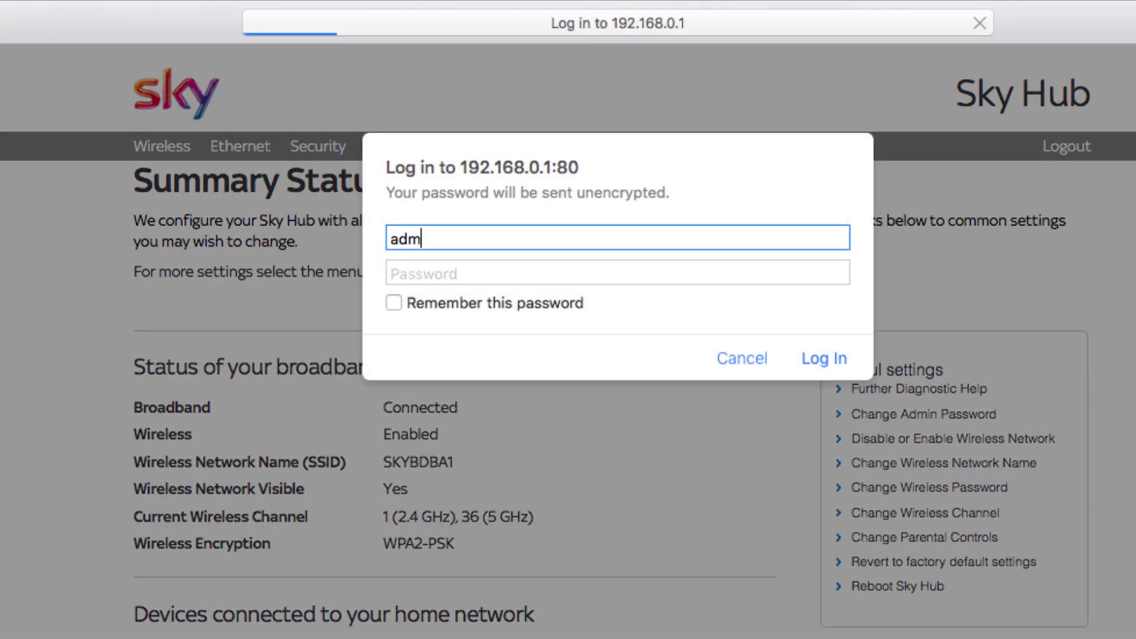
{"action": "key", "text": "Tab"}
{"action": "type", "text": "sky"}
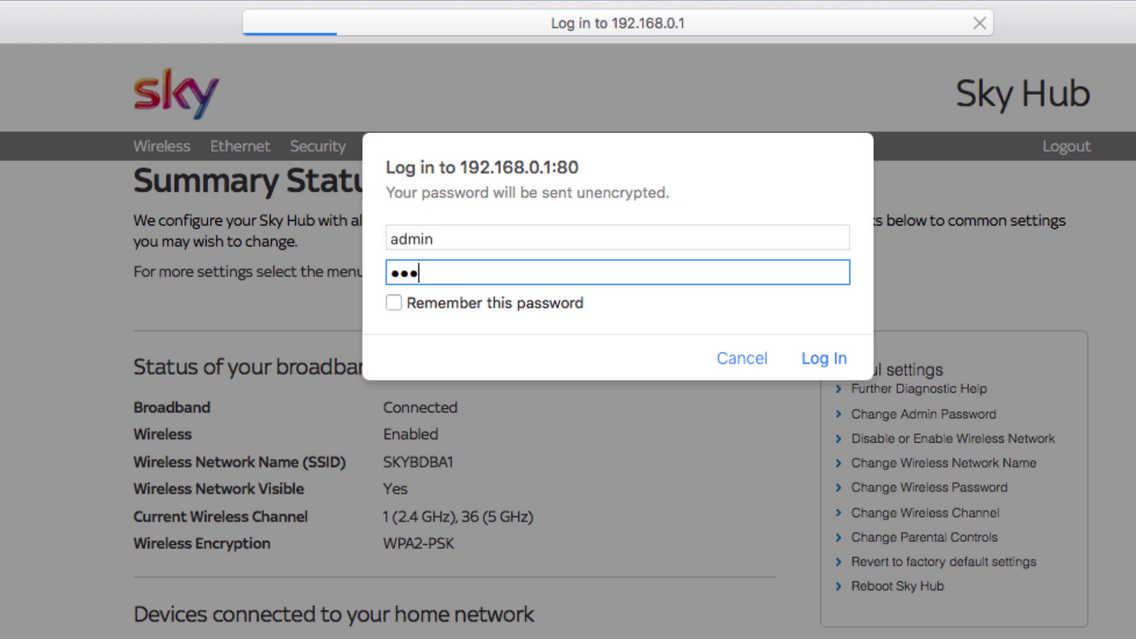
{"action": "key", "text": "Return"}
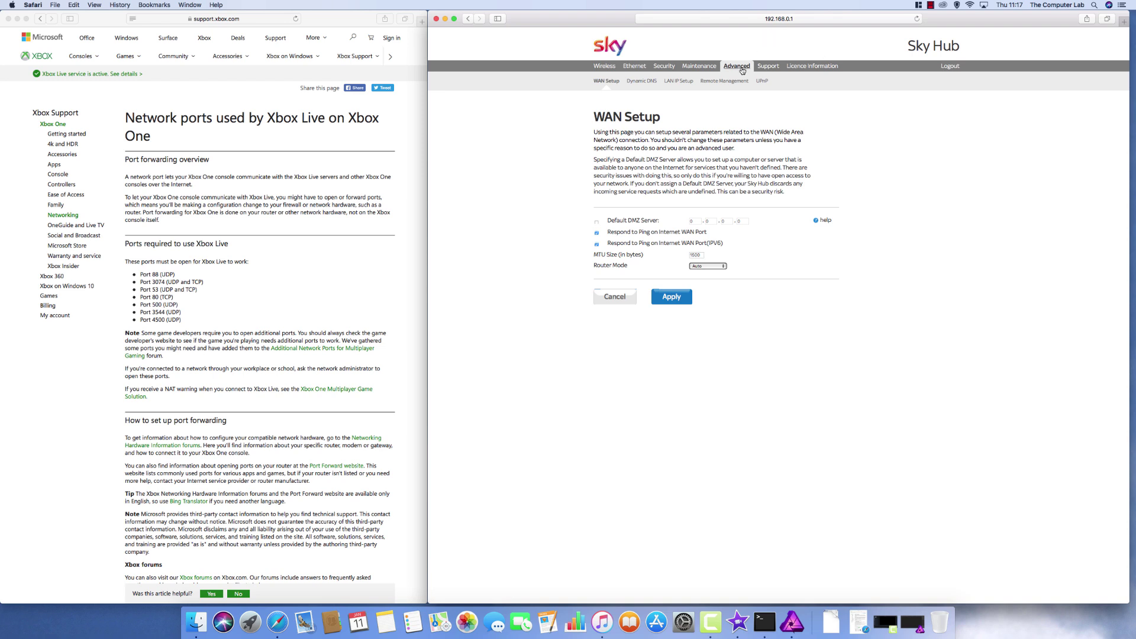
- Open LAN IP Setup and review the existing address reservations, including XboxOne at 192.168.0.48
{"action": "left_click", "coordinate": [679, 83]}
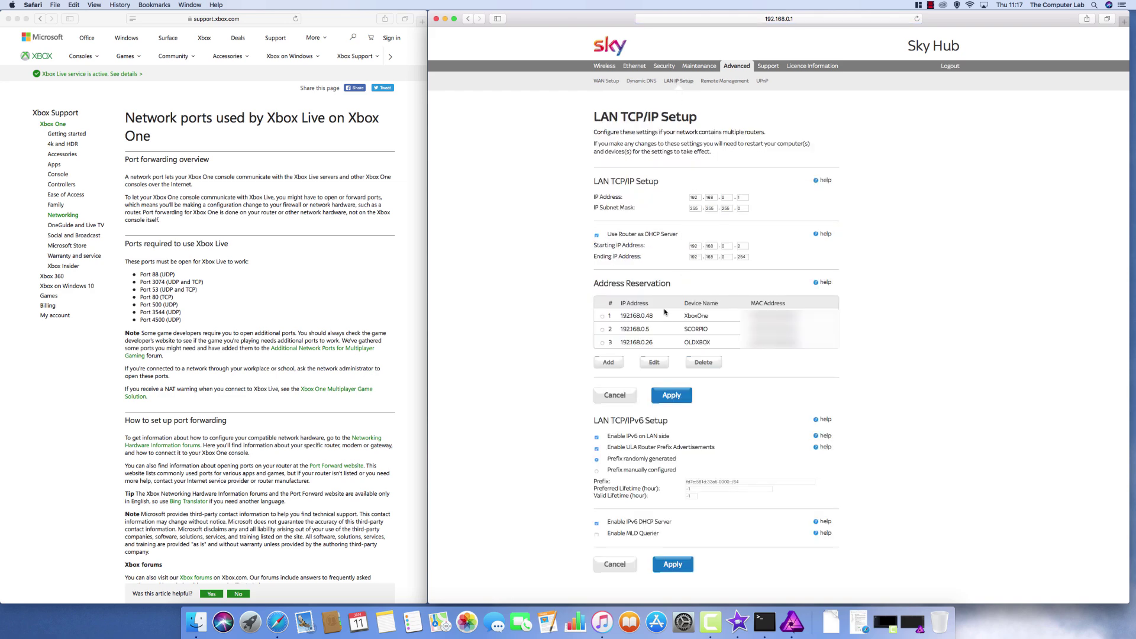
{"action": "scroll", "coordinate": [667, 314], "scroll_direction": "down", "scroll_amount": 1}
{"action": "scroll", "coordinate": [666, 314], "scroll_direction": "up", "scroll_amount": 1}
- Select the XboxOne device at 192.168.0.47 from attached devices and try adding its reservation
{"action": "left_click", "coordinate": [610, 364]}
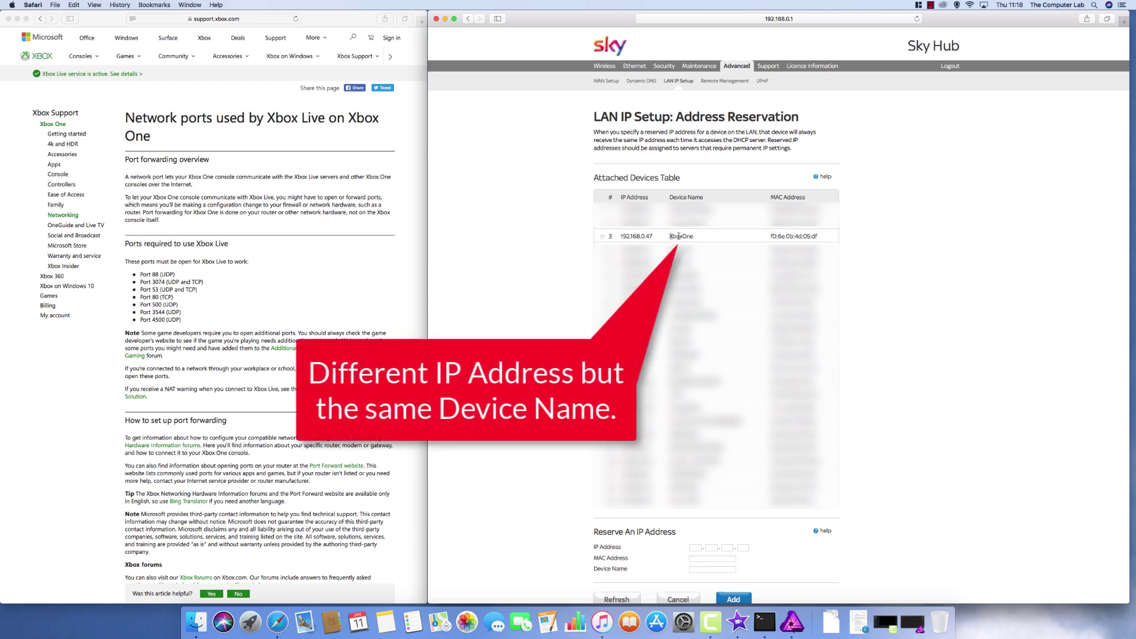
{"action": "left_click_drag", "start_coordinate": [670, 236], "coordinate": [694, 236]}
{"action": "left_click", "coordinate": [713, 241]}
{"action": "left_click", "coordinate": [602, 237]}
{"action": "left_click_drag", "start_coordinate": [621, 236], "coordinate": [657, 237]}
{"action": "left_click", "coordinate": [675, 237]}
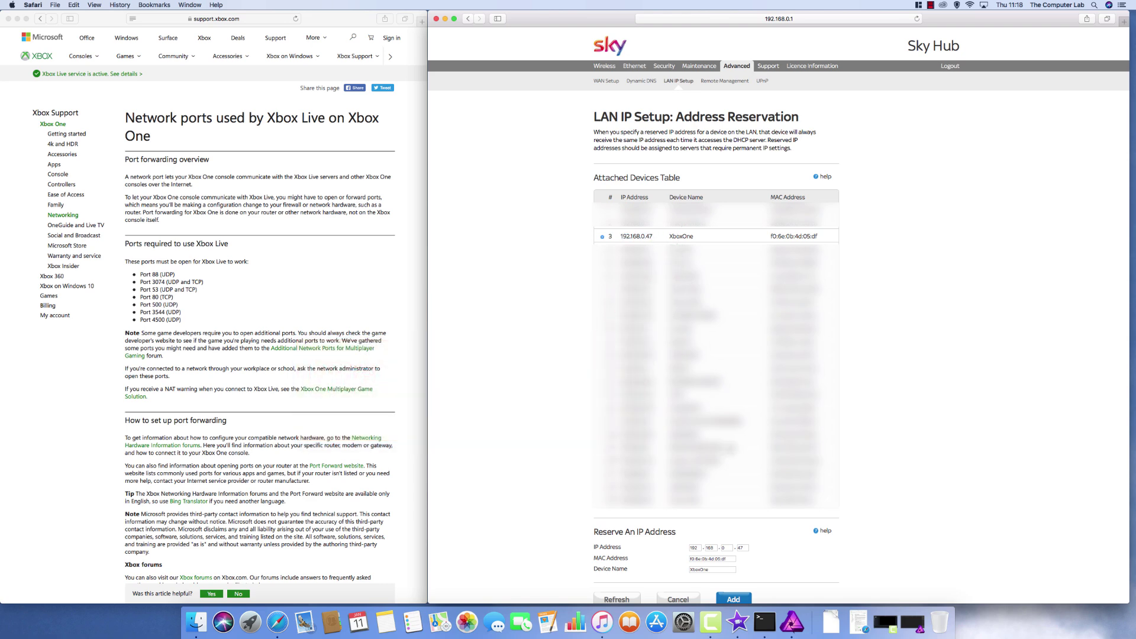
{"action": "left_click", "coordinate": [734, 599]}
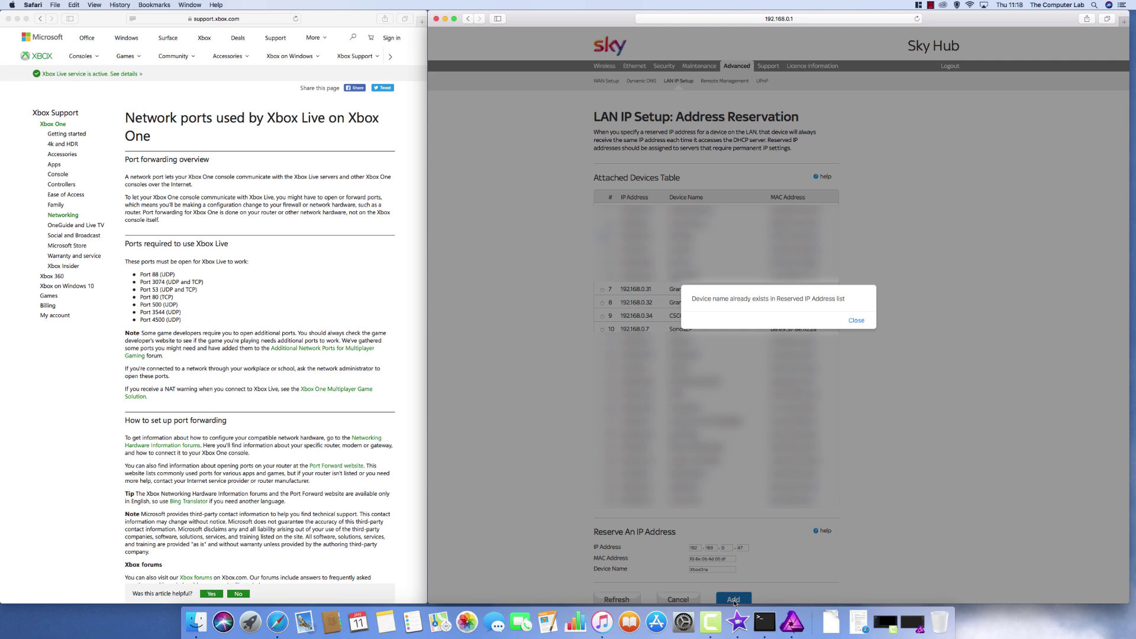
- Dismiss the duplicate-name error and edit the Device Name so it differs from XboxOne
{"action": "left_click", "coordinate": [857, 320]}
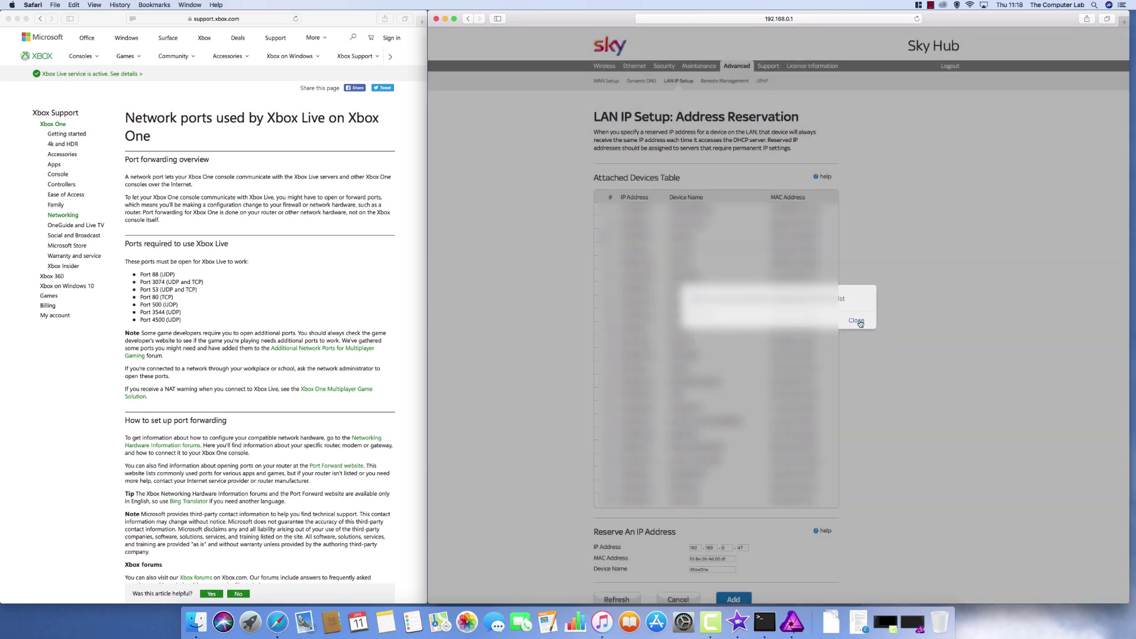
{"action": "left_click", "coordinate": [717, 570]}
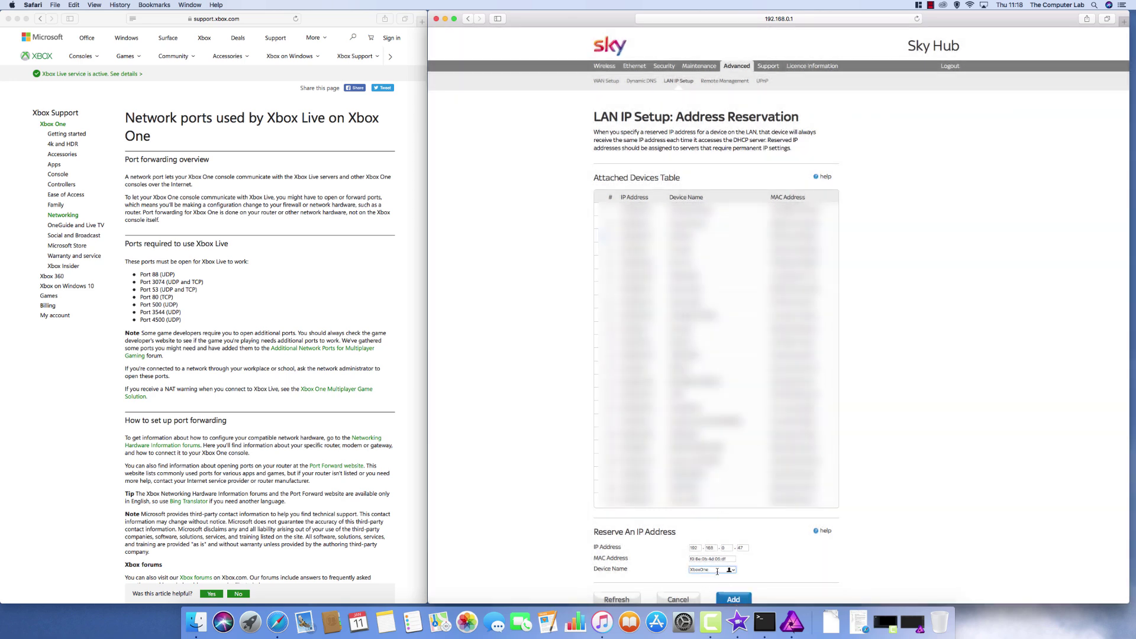
{"action": "key", "text": "Return"}
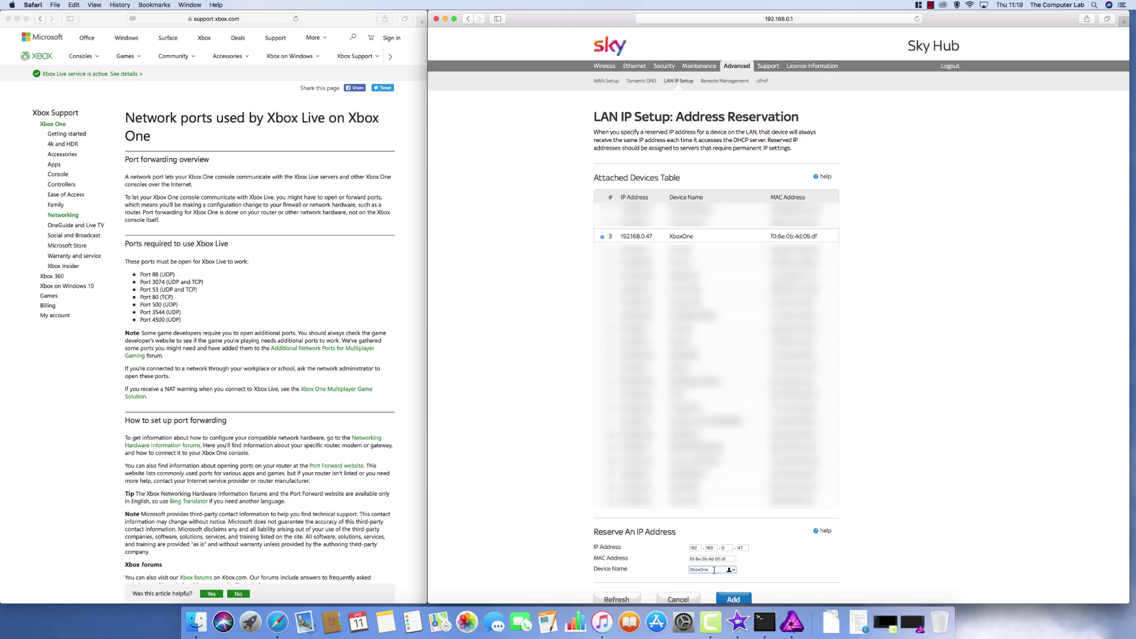
{"action": "left_click", "coordinate": [711, 570]}
- Submit the renamed Xbox reservation for 192.168.0.47
{"action": "left_click", "coordinate": [733, 599]}
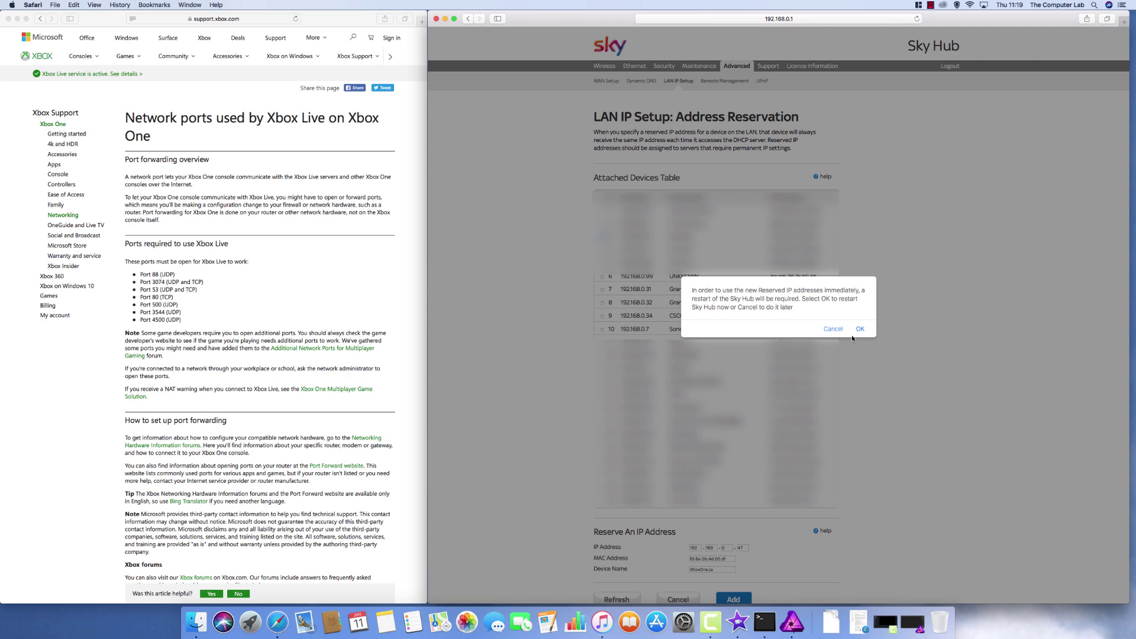
- Cancel the restart prompt to return to LAN TCP/IP Setup
{"action": "left_click", "coordinate": [829, 329]}
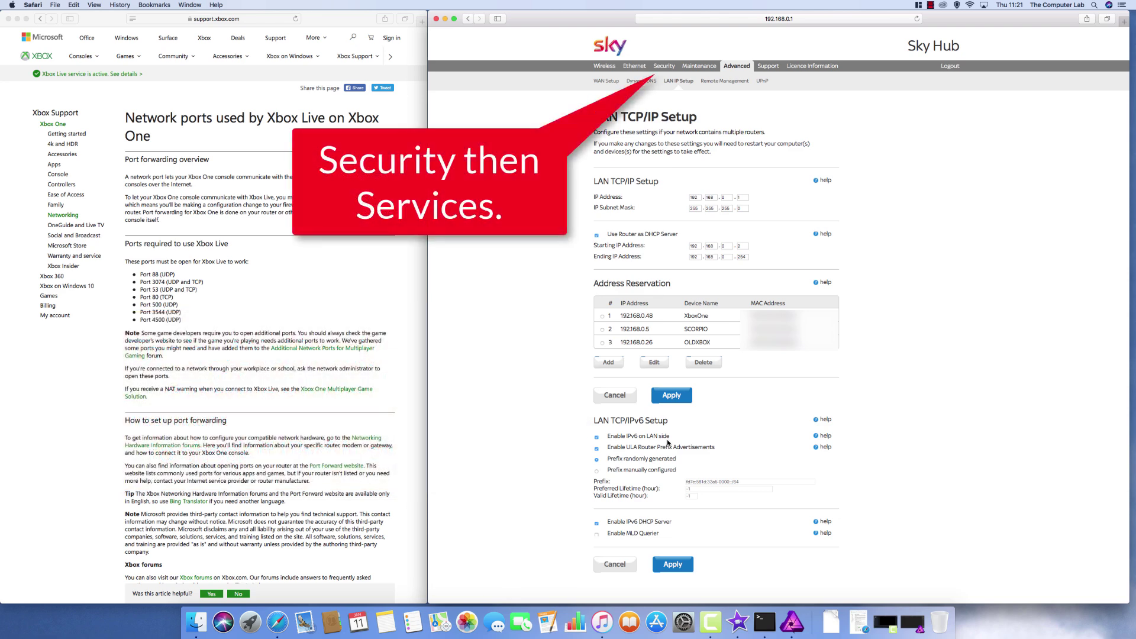
- Go to the router's Security tab, landing on the Logs page
{"action": "left_click", "coordinate": [661, 66]}
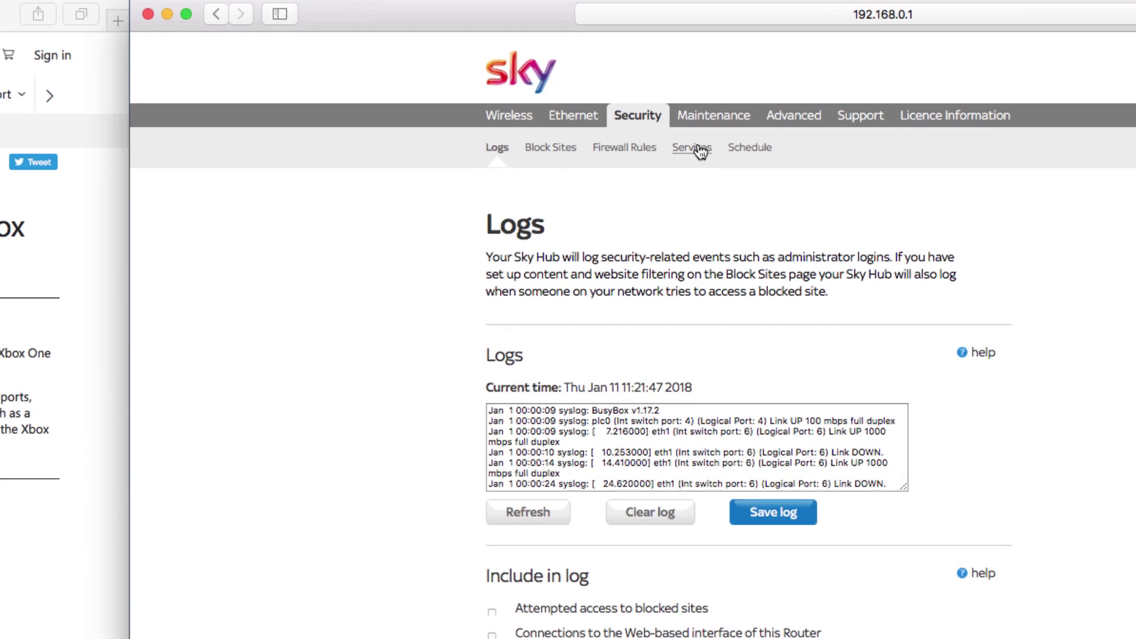
- Open the Services page listing the 16 user-defined services such as Xbox3074 and Xbox4500
{"action": "left_click", "coordinate": [698, 148]}
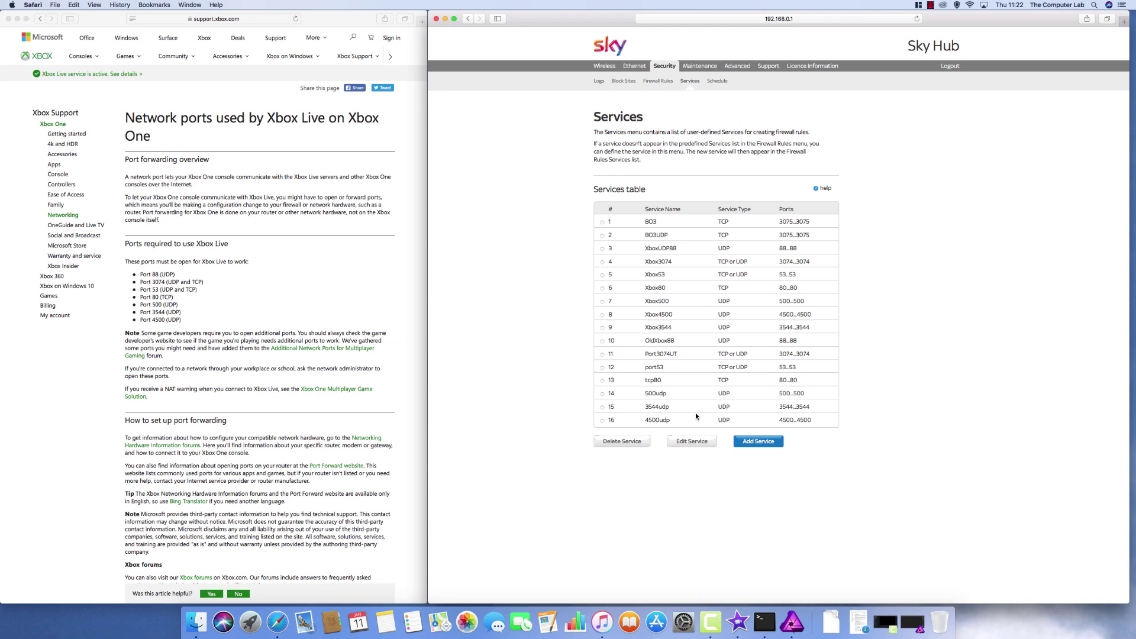
- Add a custom service named First88Port, type UDP, with start and finish port 88
{"action": "left_click", "coordinate": [751, 448]}
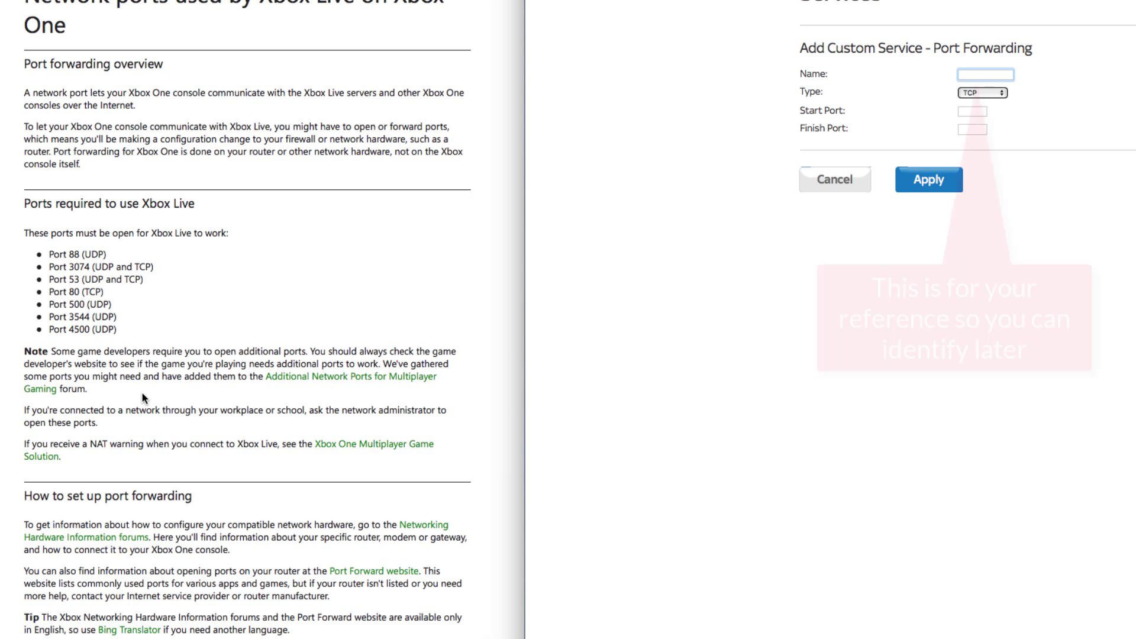
{"action": "type", "text": "First "}
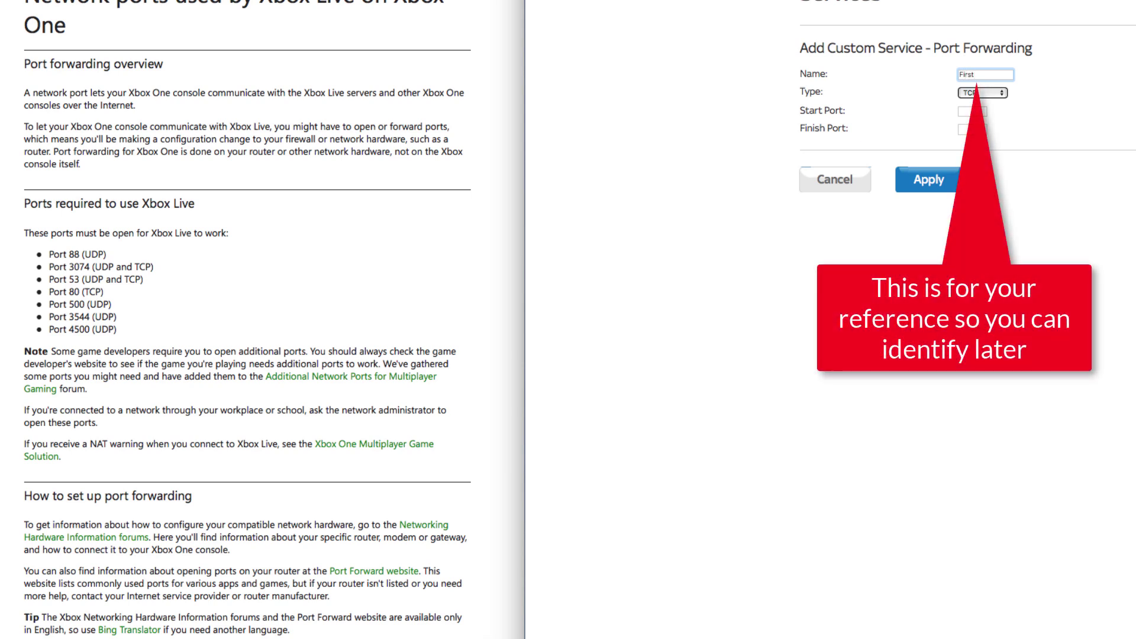
{"action": "type", "text": "88Port"}
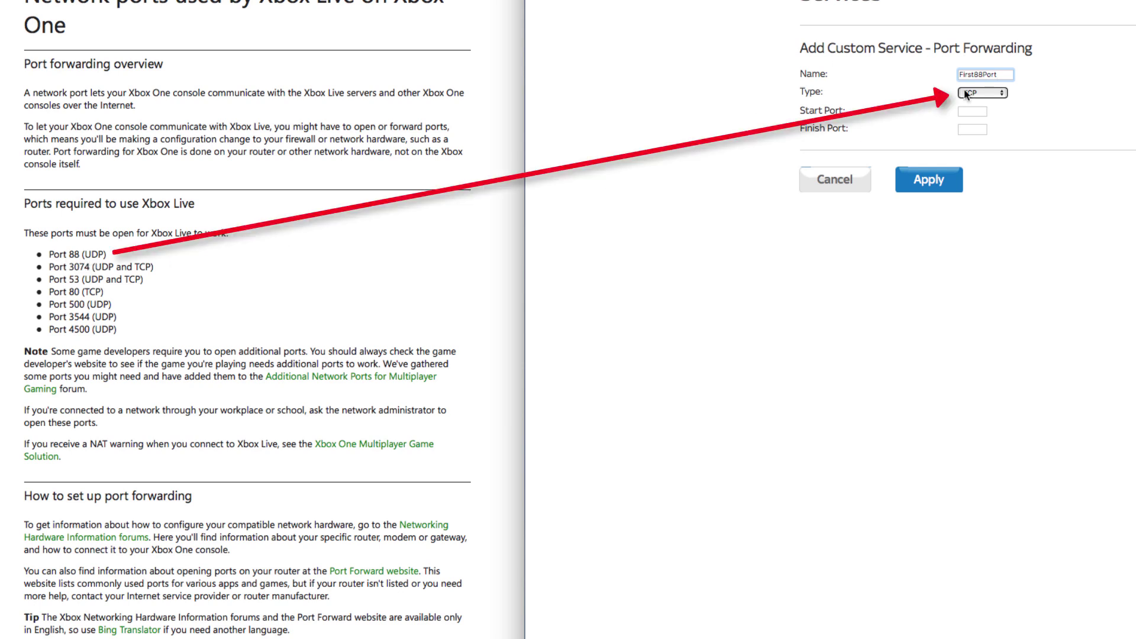
{"action": "left_click", "coordinate": [1000, 93]}
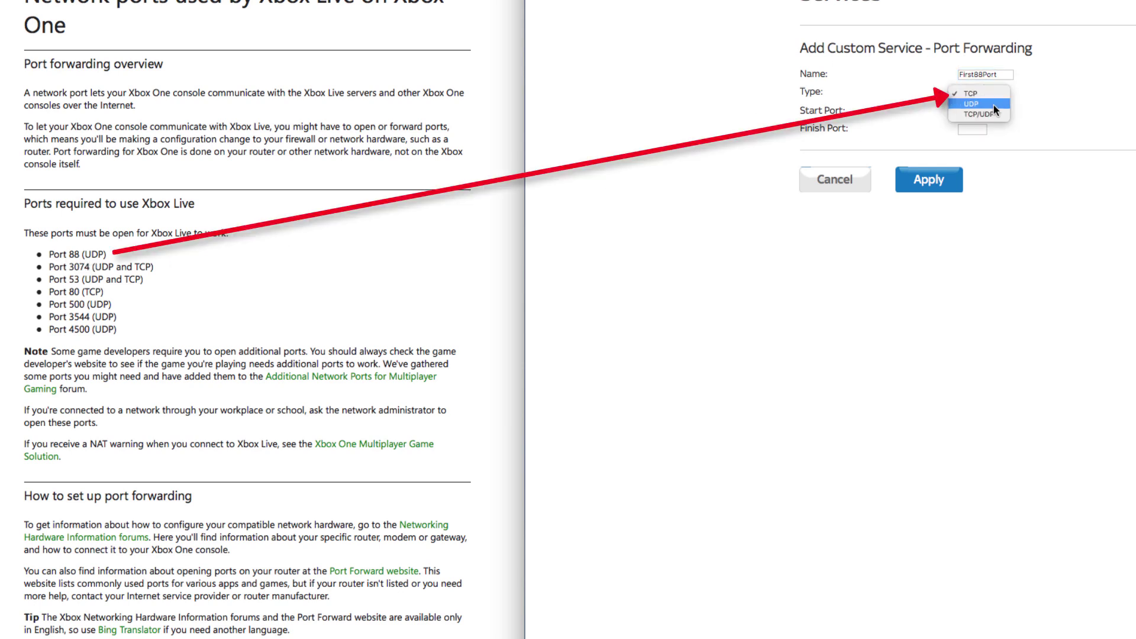
{"action": "left_click", "coordinate": [994, 105]}
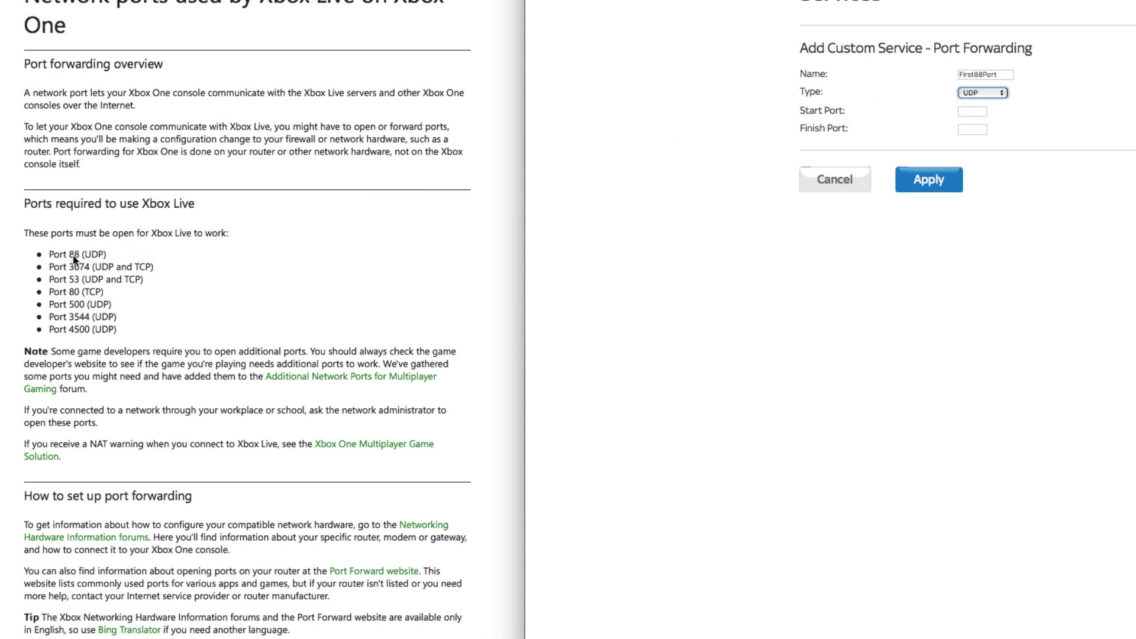
{"action": "left_click", "coordinate": [969, 112]}
{"action": "type", "text": "88"}
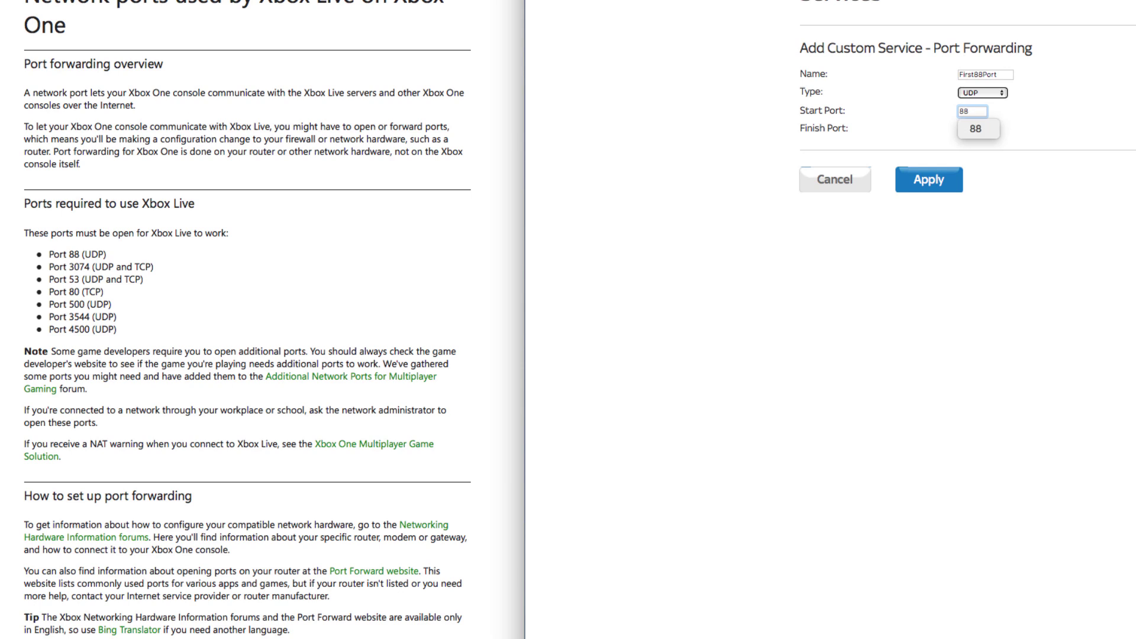
{"action": "left_click", "coordinate": [973, 129]}
{"action": "type", "text": "88"}
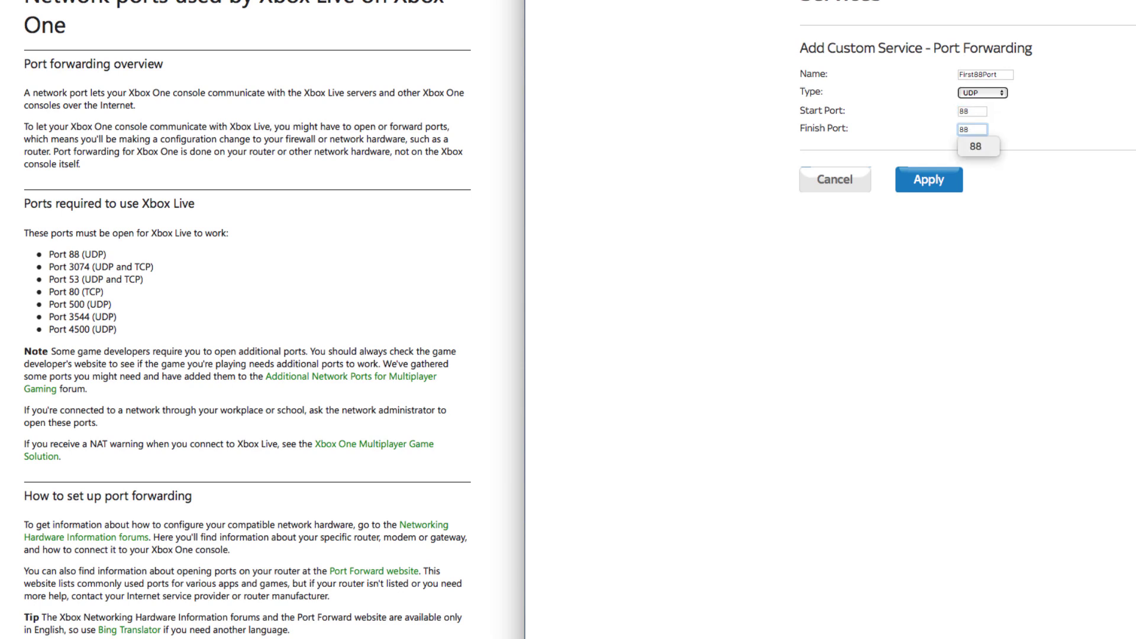
{"action": "left_click", "coordinate": [919, 267]}
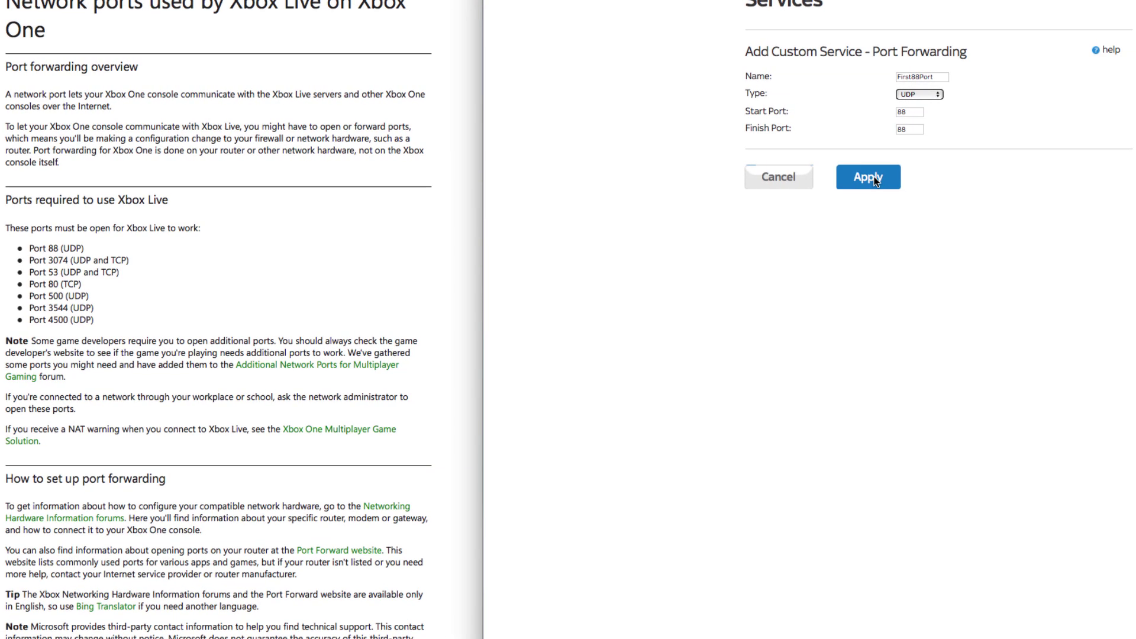
- Save the First88Port service and begin a new service named SecPort3074
{"action": "left_click", "coordinate": [874, 178]}
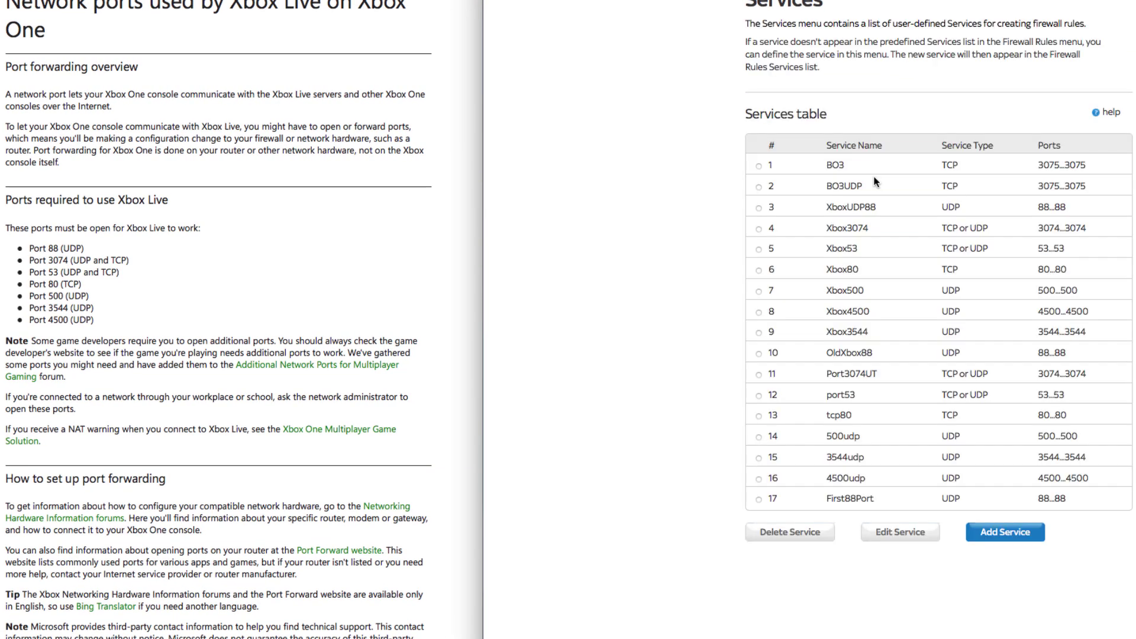
{"action": "left_click", "coordinate": [760, 500]}
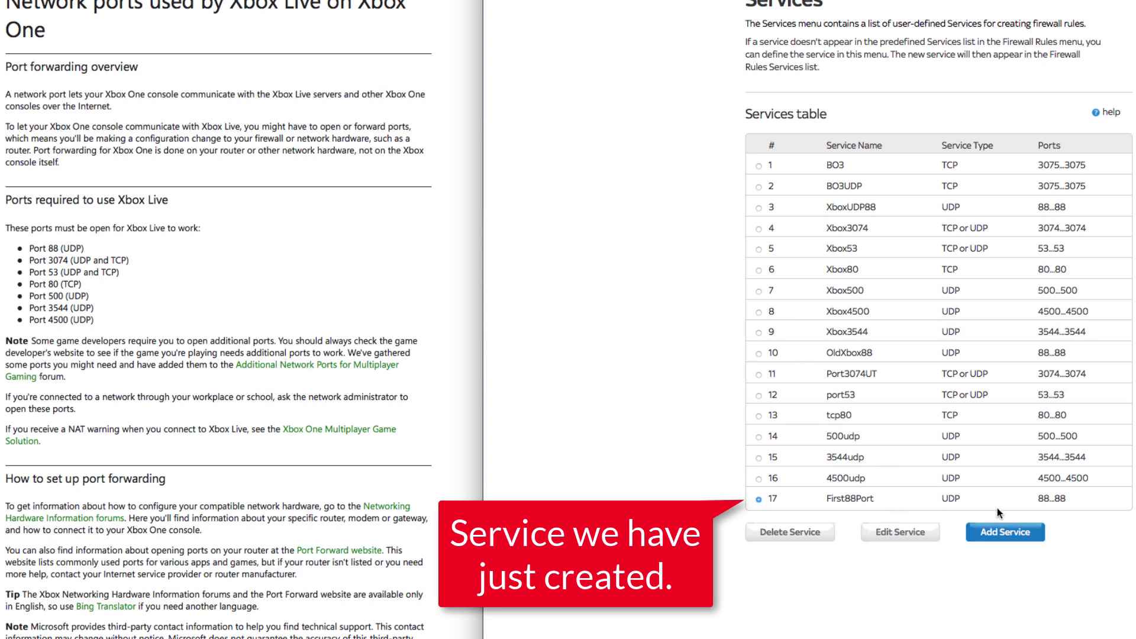
{"action": "left_click", "coordinate": [1000, 531]}
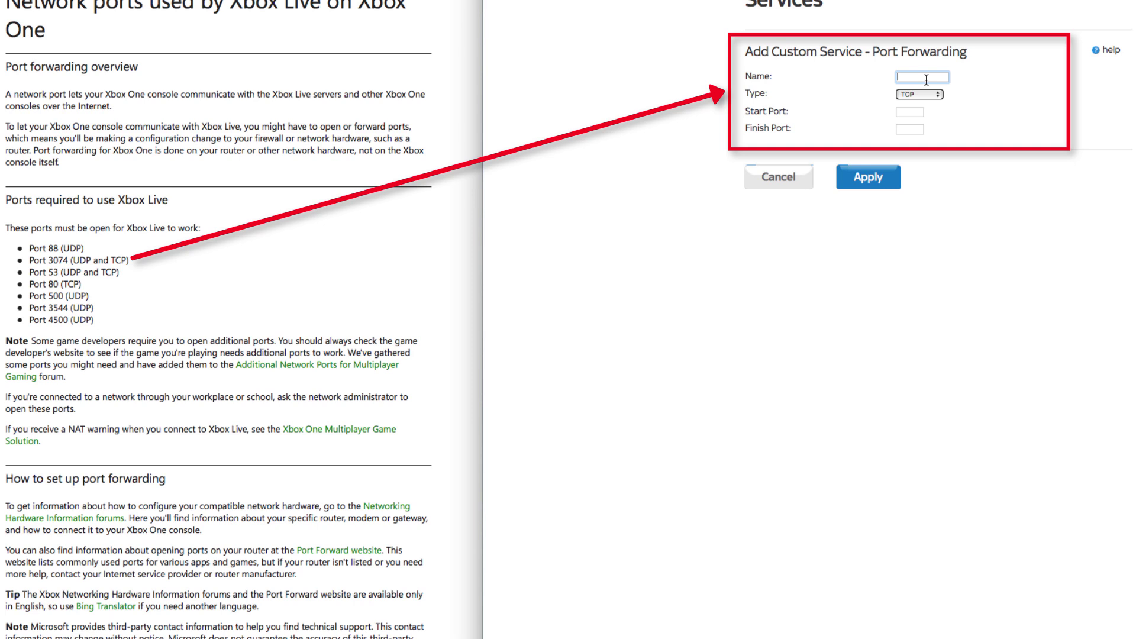
{"action": "type", "text": "Sec"}
{"action": "type", "text": "Port"}
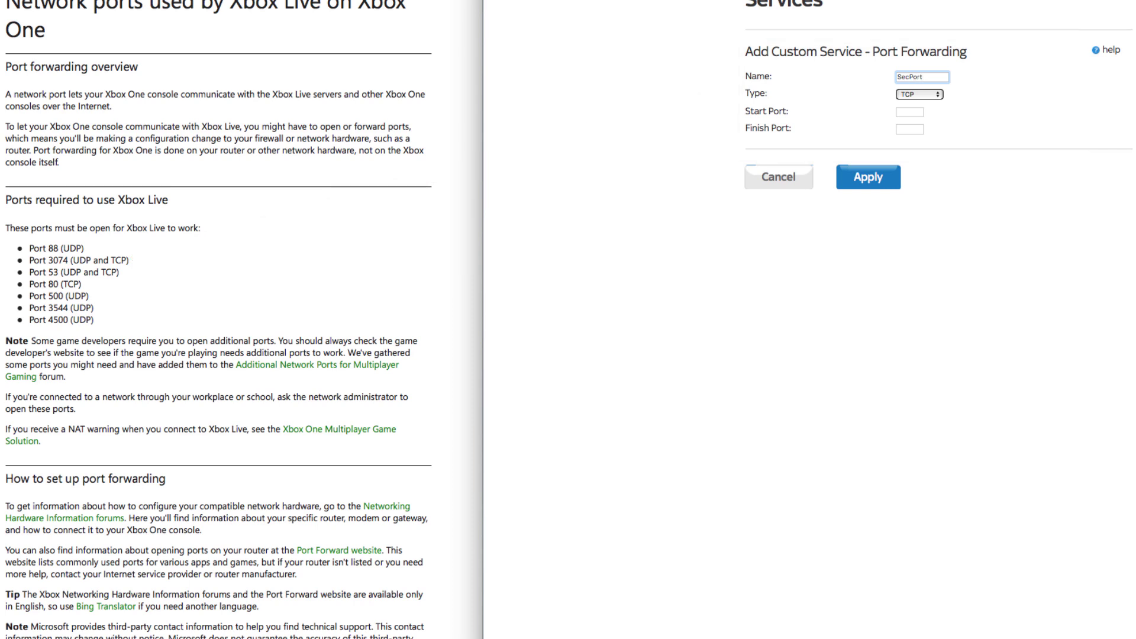
{"action": "type", "text": "3074"}
- Give SecPort3074 type TCP/UDP covering port 3074 to 3074, and save it
{"action": "left_click", "coordinate": [939, 96]}
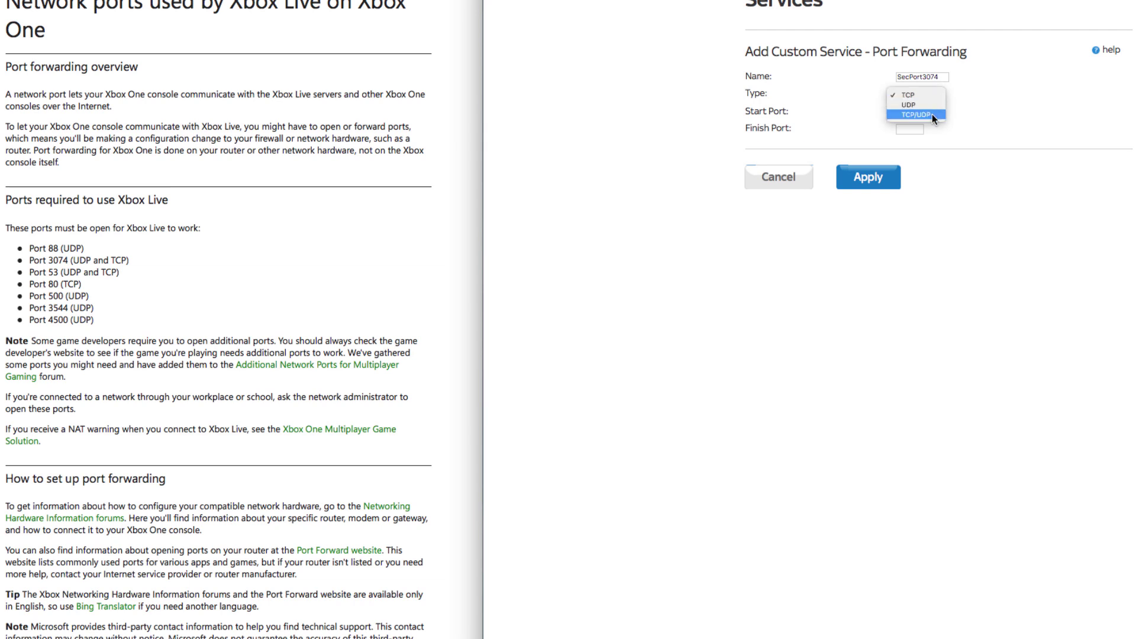
{"action": "left_click", "coordinate": [932, 116]}
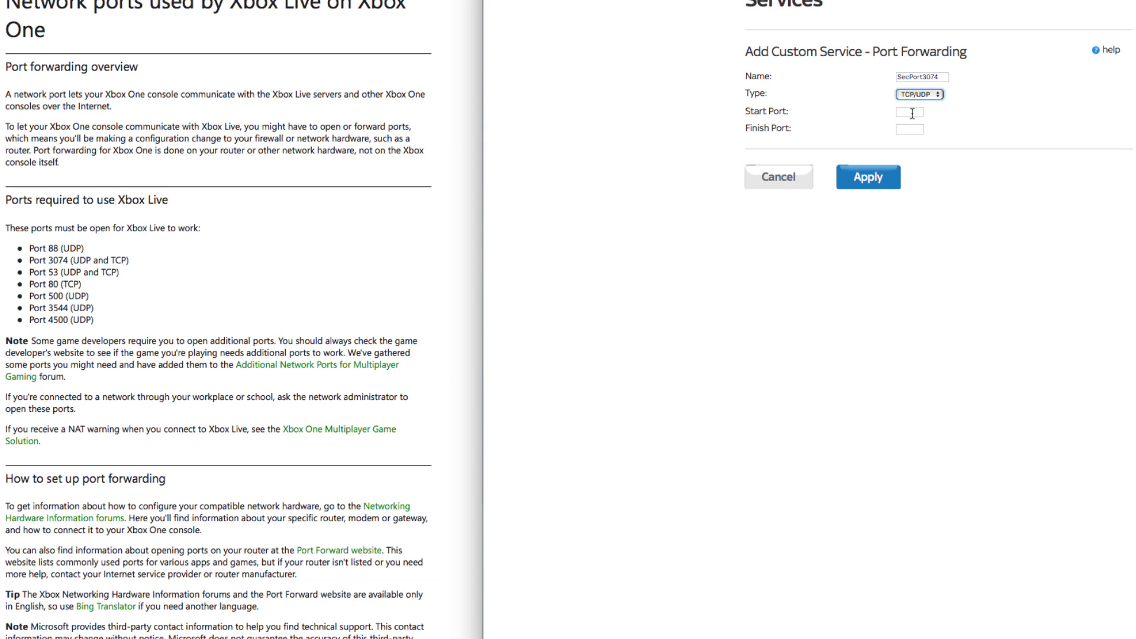
{"action": "left_click", "coordinate": [909, 115]}
{"action": "type", "text": "3074"}
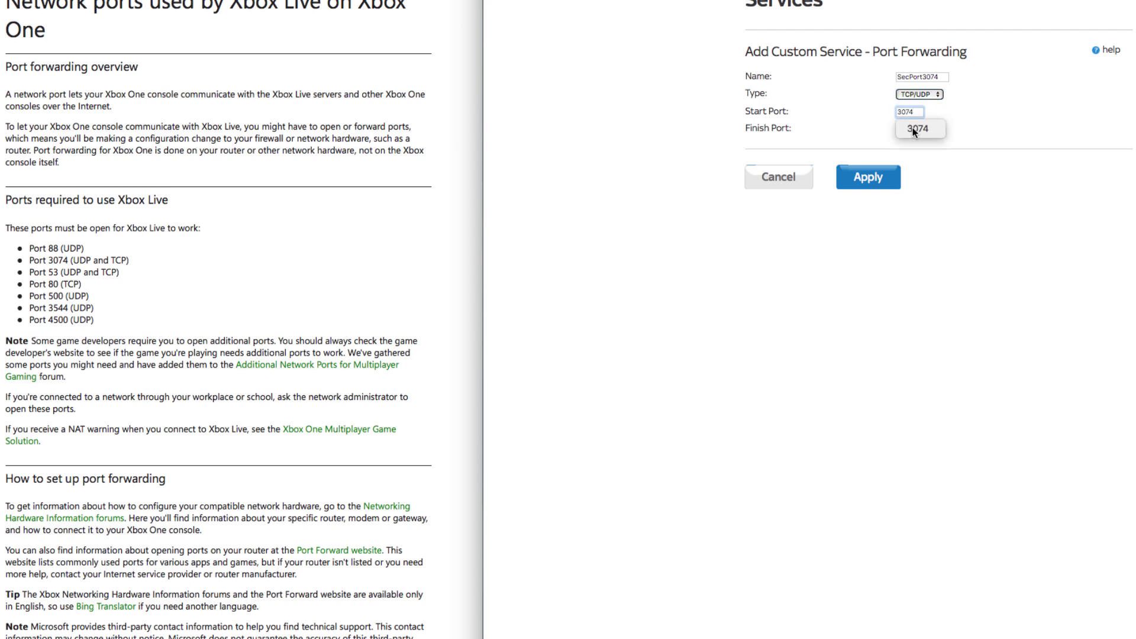
{"action": "left_click", "coordinate": [1027, 130]}
{"action": "left_click", "coordinate": [917, 129]}
{"action": "type", "text": "3074"}
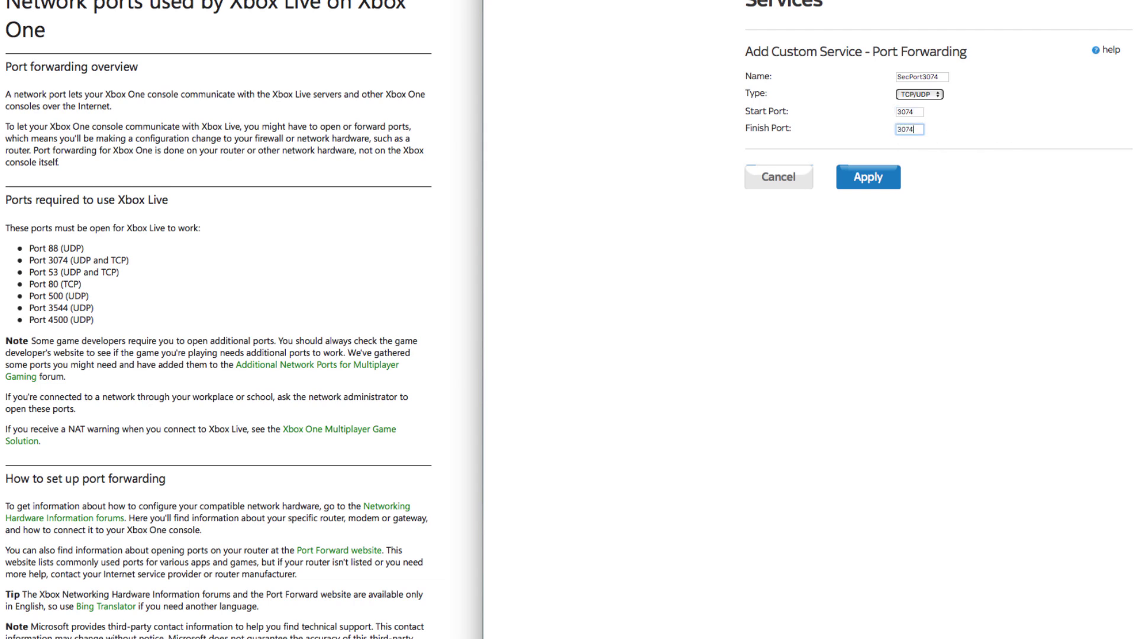
{"action": "left_click", "coordinate": [861, 183]}
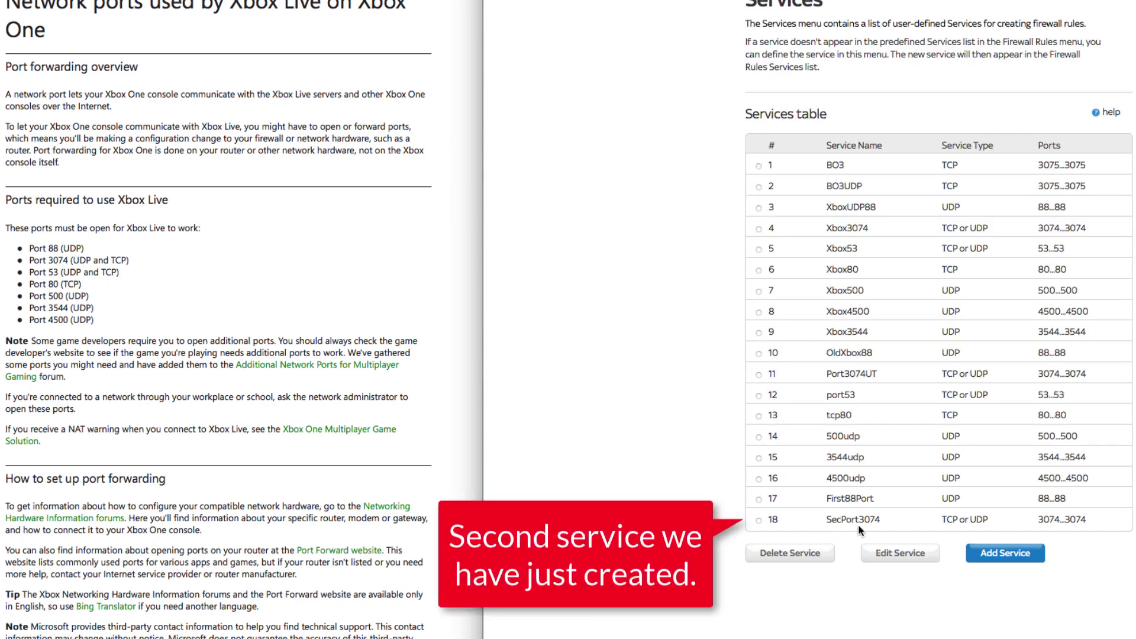
- Add service ThPort53, type TCP/UDP, covering port 53 to 53, and save it
{"action": "left_click", "coordinate": [1002, 554]}
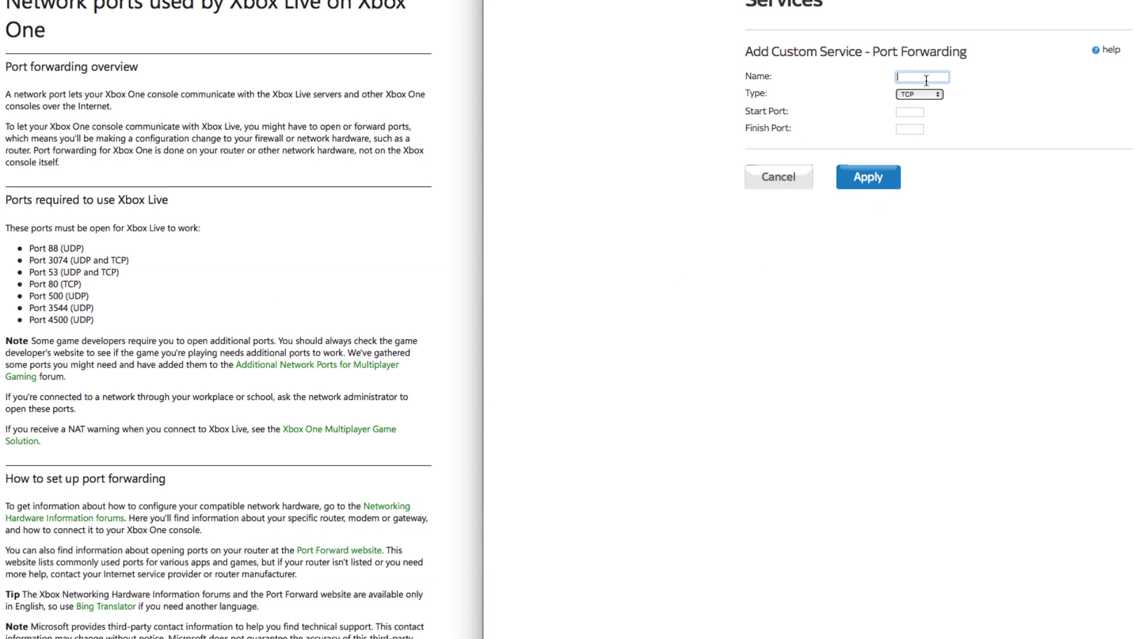
{"action": "type", "text": "Port"}
{"action": "key", "text": "BackSpace"}
{"action": "key", "text": "BackSpace"}
{"action": "key", "text": "BackSpace"}
{"action": "key", "text": "BackSpace"}
{"action": "type", "text": "Th"}
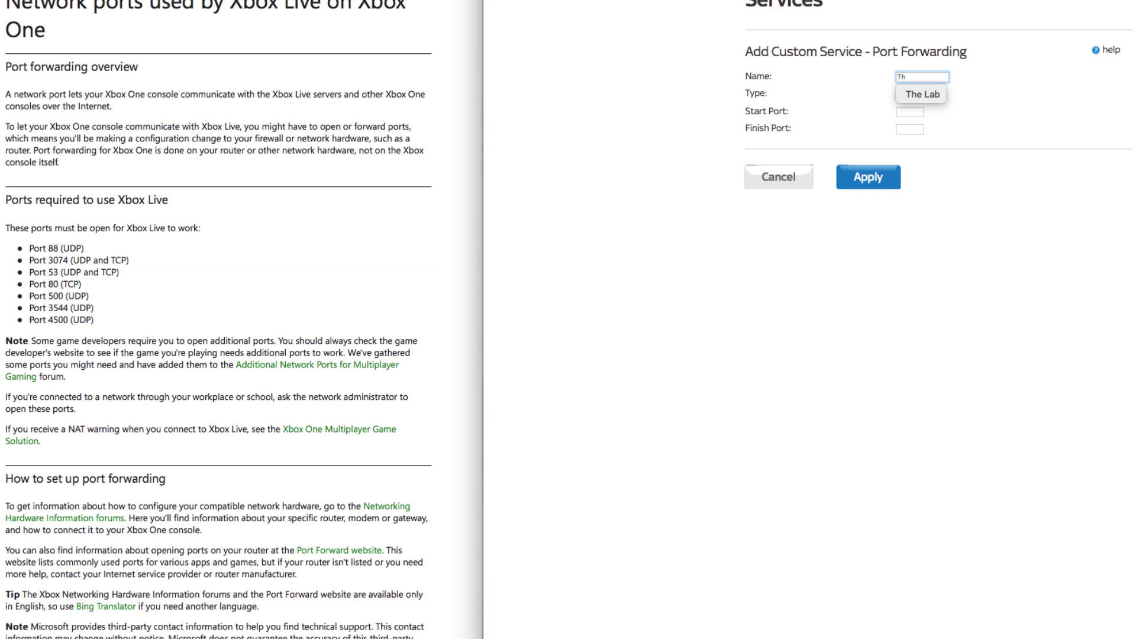
{"action": "type", "text": "P"}
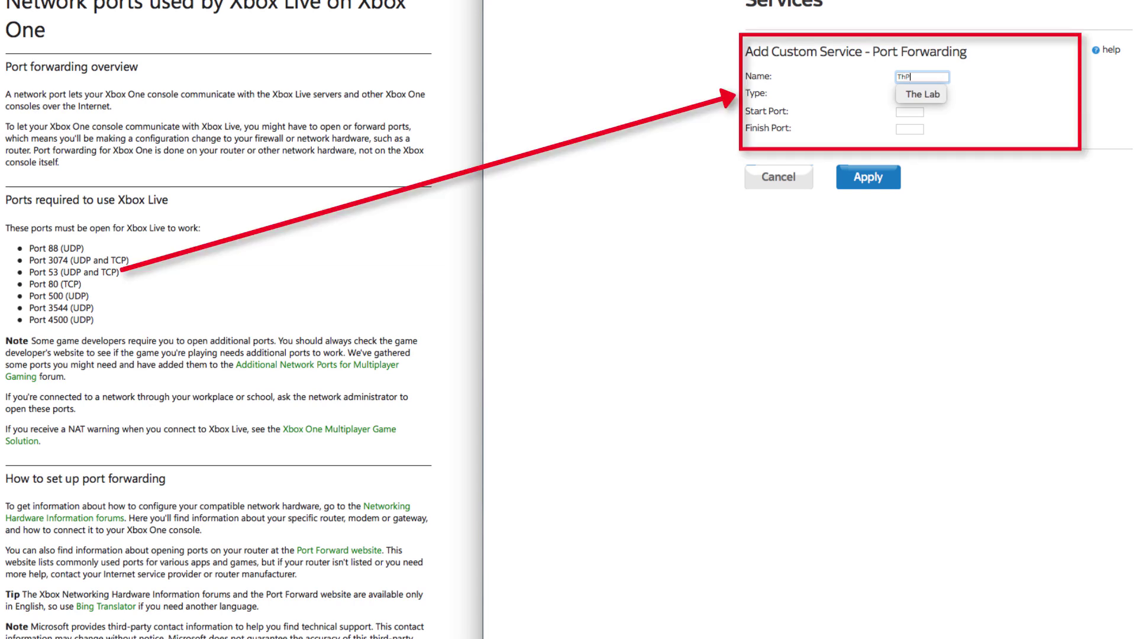
{"action": "type", "text": "ort53"}
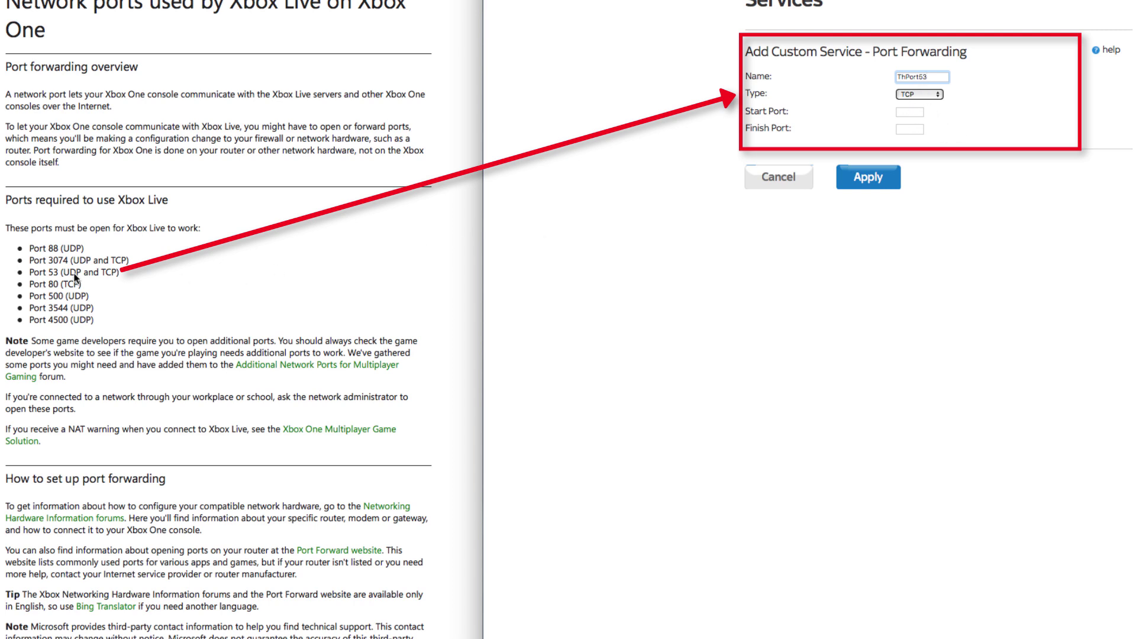
{"action": "left_click", "coordinate": [919, 94]}
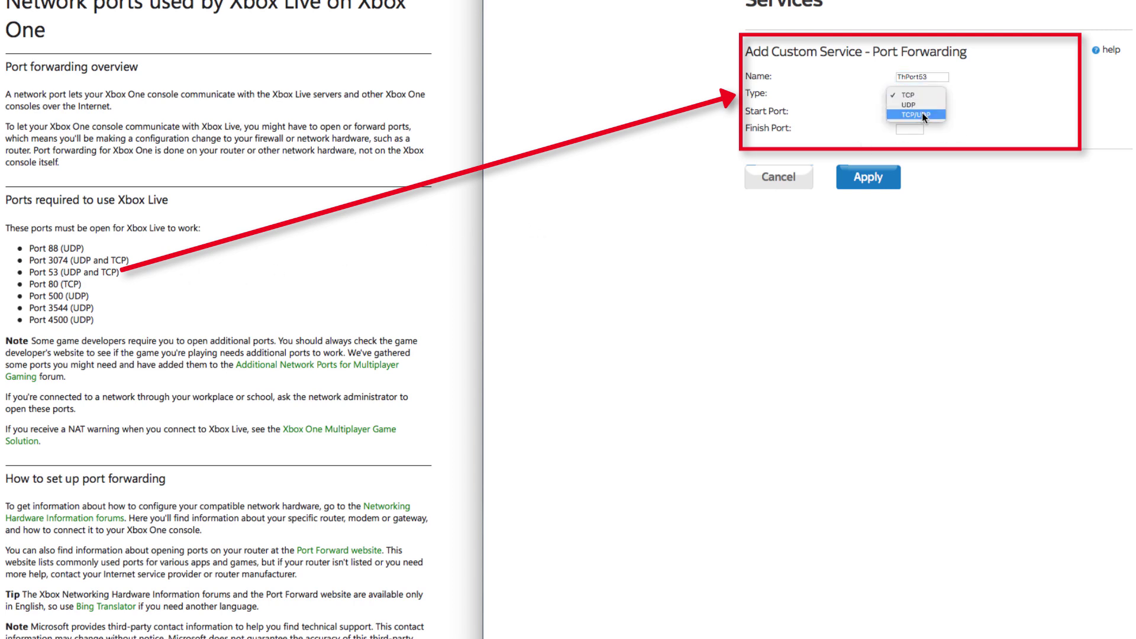
{"action": "left_click", "coordinate": [922, 112]}
{"action": "left_click", "coordinate": [910, 113]}
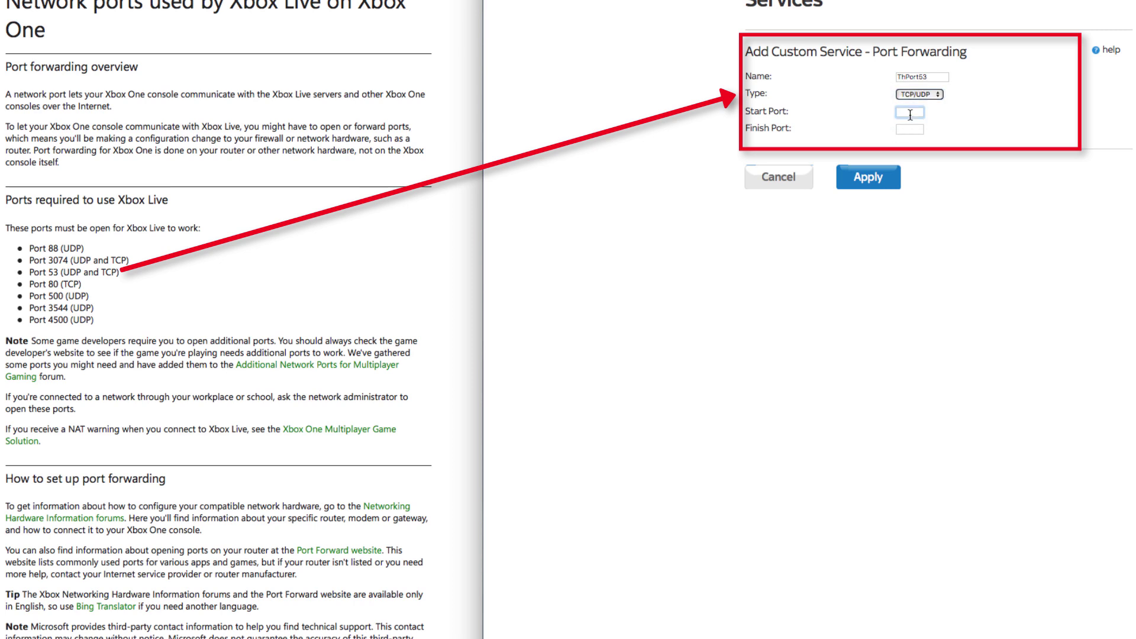
{"action": "type", "text": "53"}
{"action": "key", "text": "Tab"}
{"action": "type", "text": "53"}
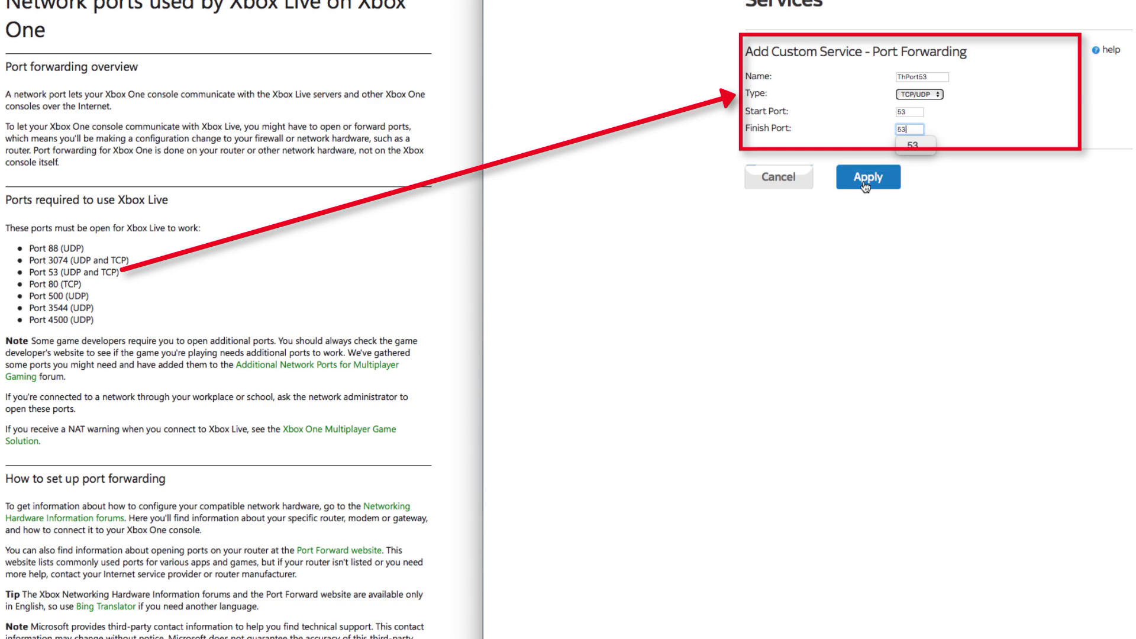
{"action": "left_click", "coordinate": [864, 181]}
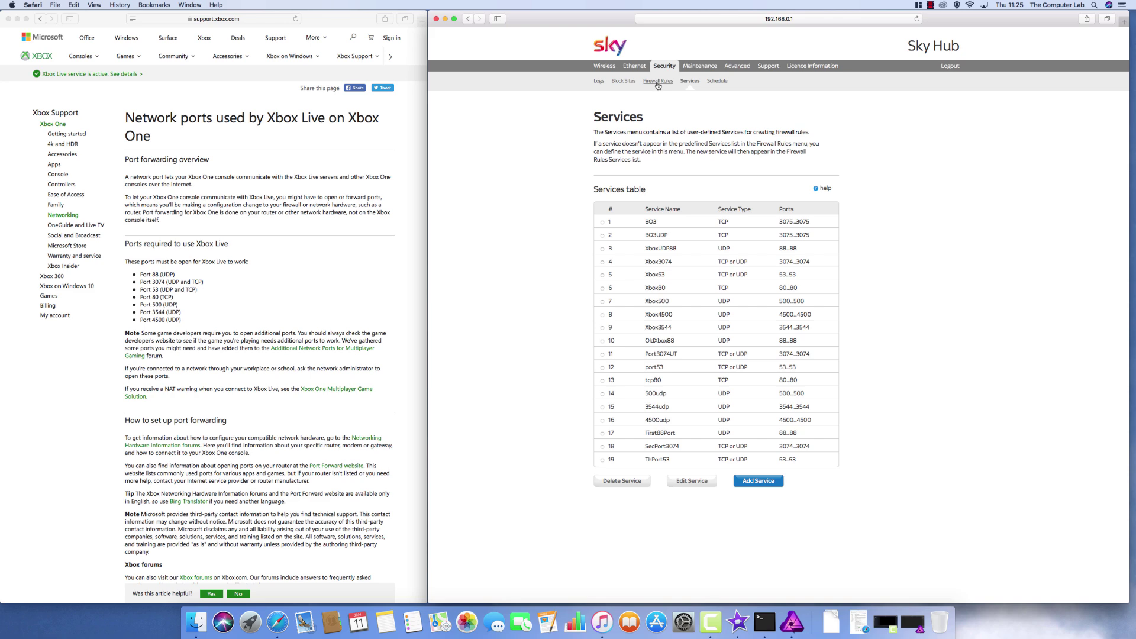
- Open the Firewall Rules page and scroll through the outbound rules BO3 and BO3UDP
{"action": "left_click", "coordinate": [658, 81]}
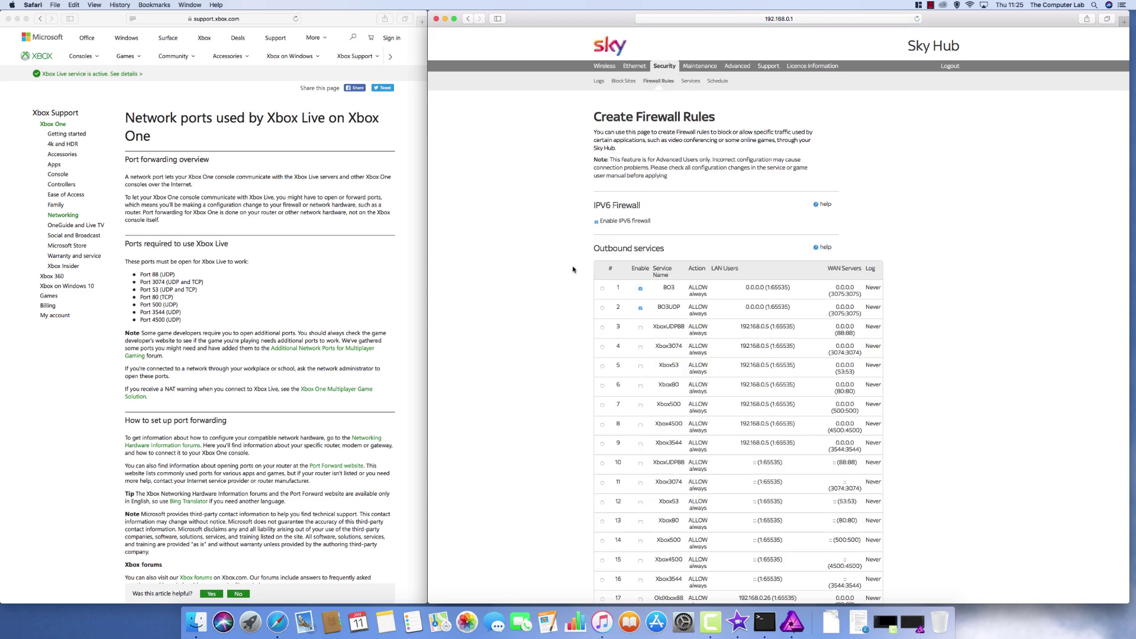
{"action": "scroll", "coordinate": [573, 270], "scroll_direction": "down", "scroll_amount": 4}
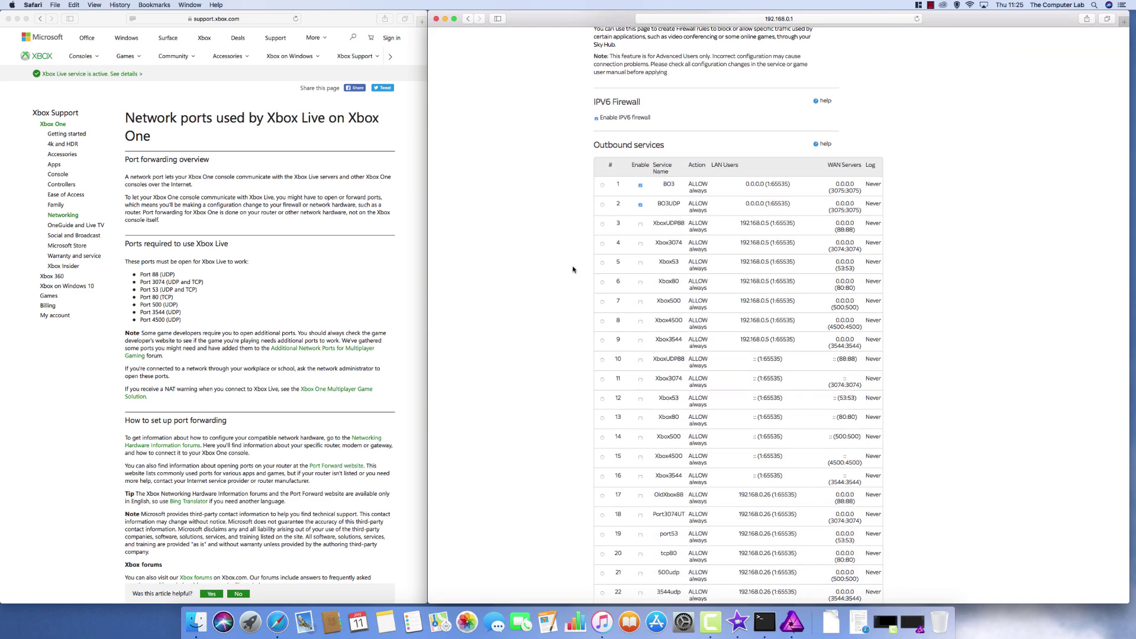
{"action": "scroll", "coordinate": [573, 270], "scroll_direction": "down", "scroll_amount": 4}
{"action": "scroll", "coordinate": [573, 270], "scroll_direction": "down", "scroll_amount": 4}
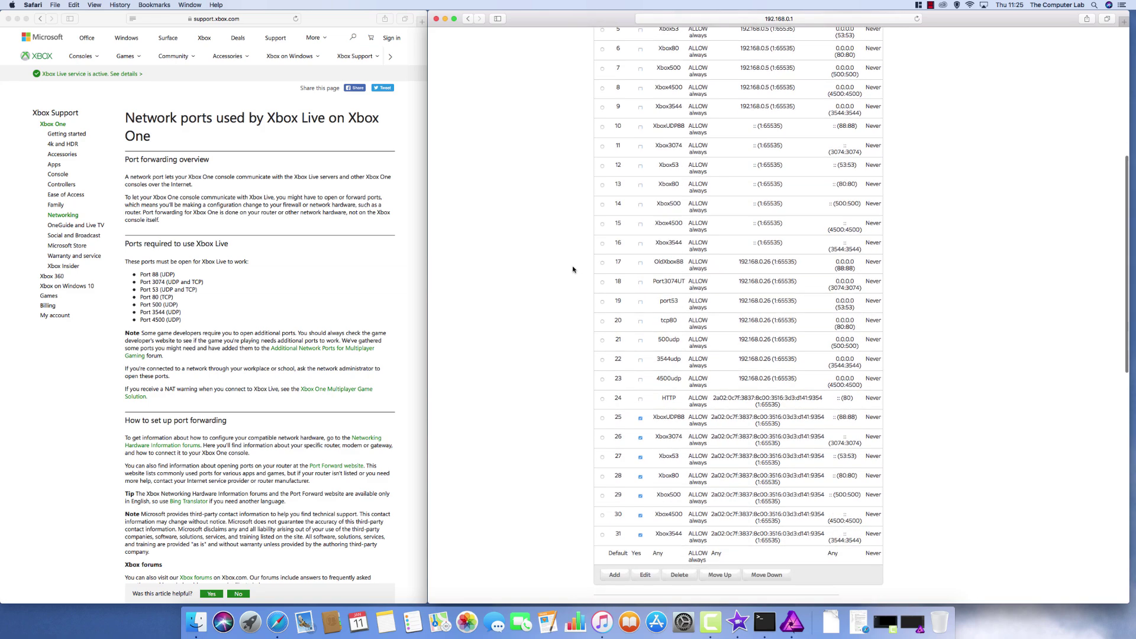
{"action": "scroll", "coordinate": [573, 270], "scroll_direction": "down", "scroll_amount": 2}
{"action": "scroll", "coordinate": [573, 270], "scroll_direction": "up", "scroll_amount": 15}
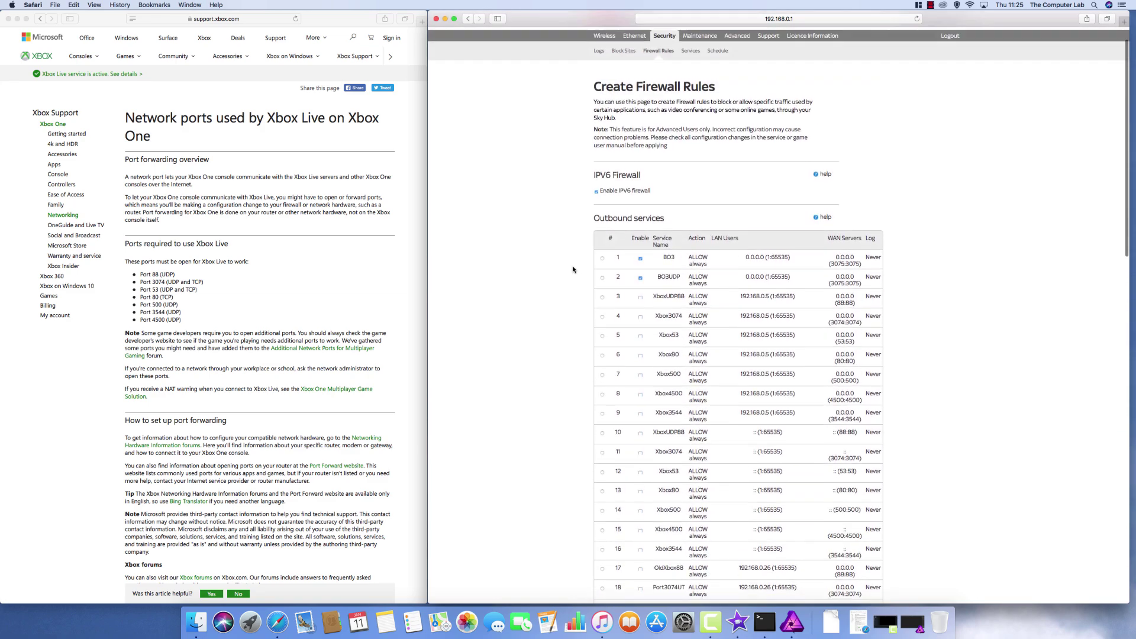
{"action": "scroll", "coordinate": [573, 270], "scroll_direction": "down", "scroll_amount": 7}
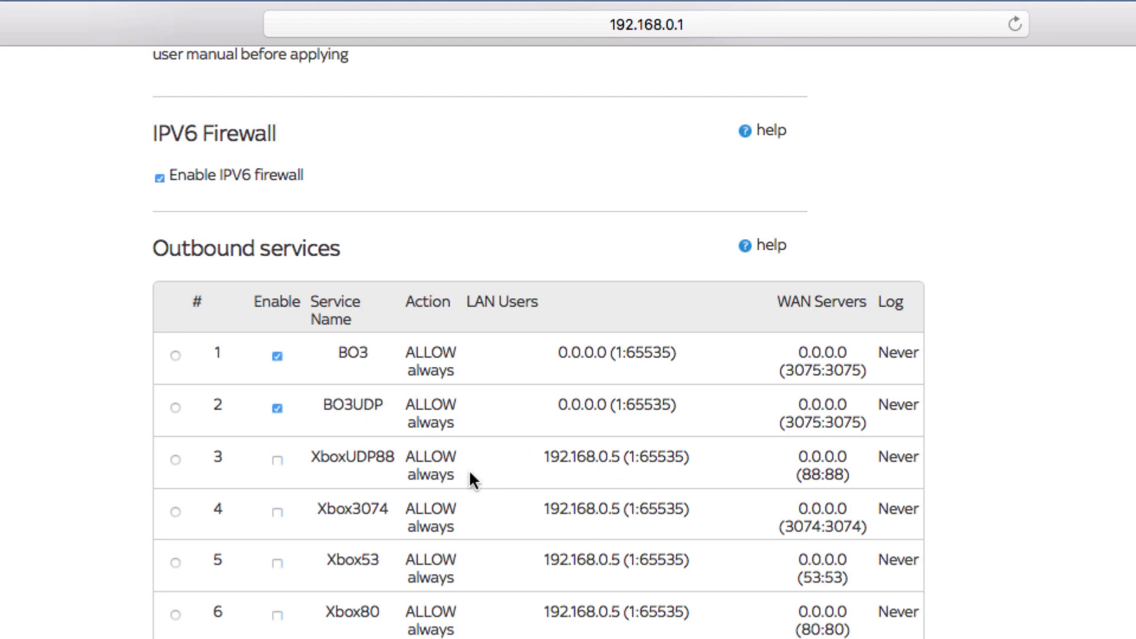
{"action": "scroll", "coordinate": [469, 477], "scroll_direction": "down", "scroll_amount": 3}
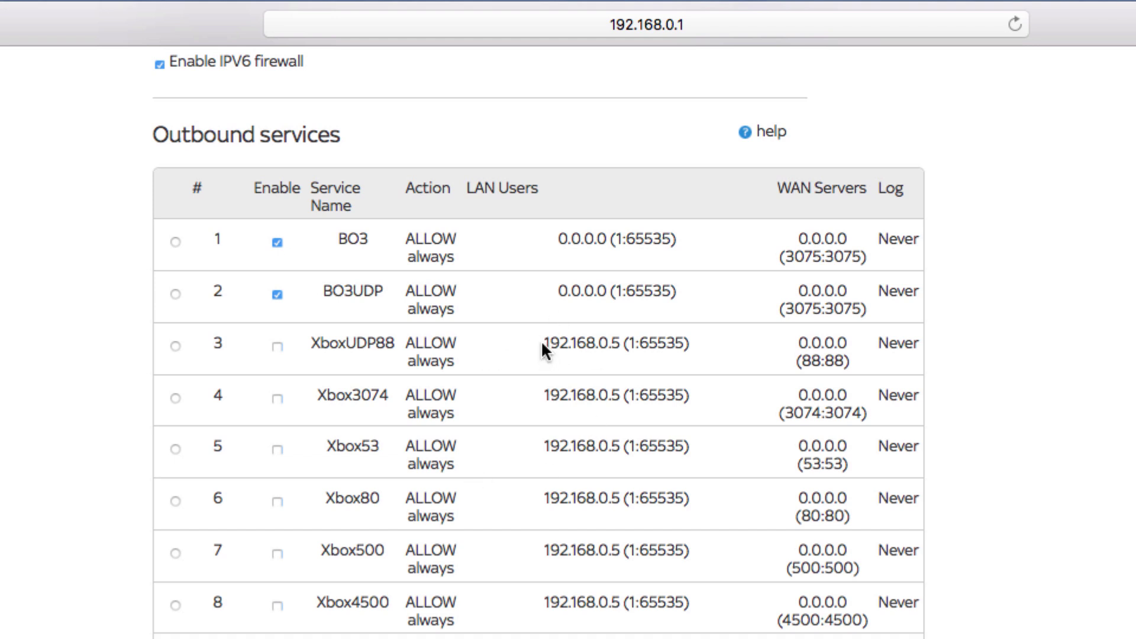
{"action": "left_click_drag", "start_coordinate": [544, 343], "coordinate": [620, 343]}
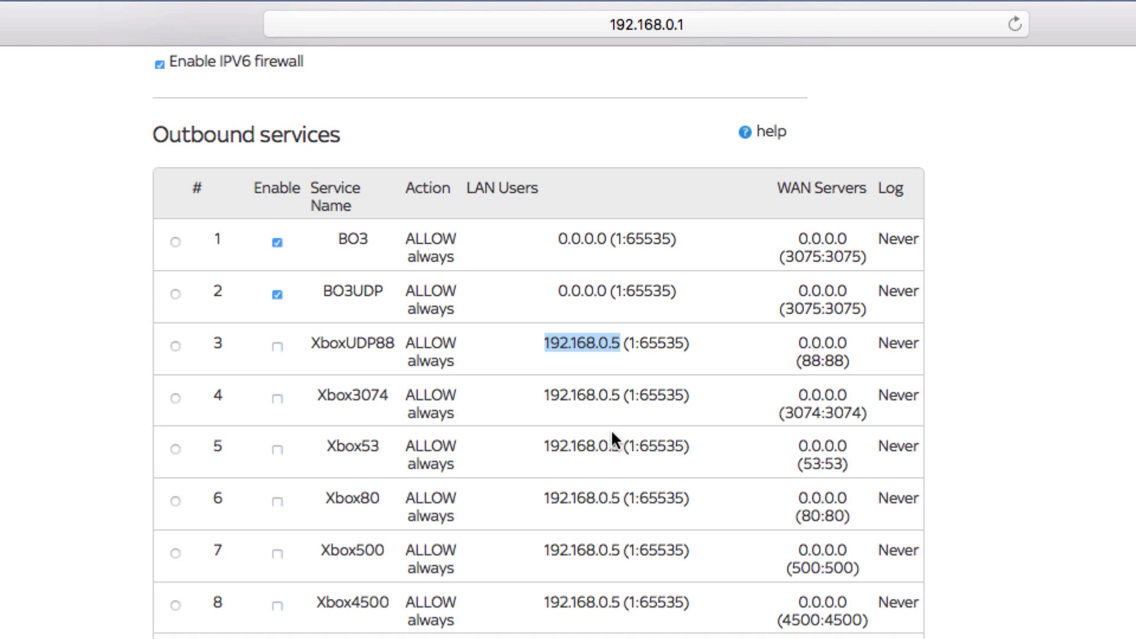
{"action": "left_click", "coordinate": [574, 374]}
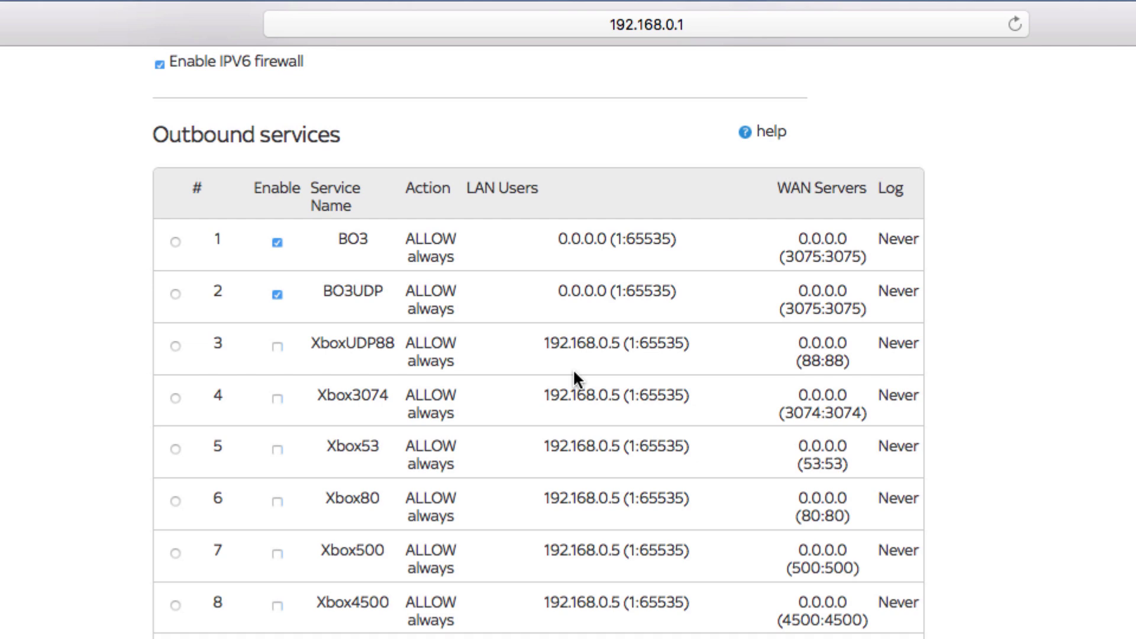
{"action": "scroll", "coordinate": [573, 368], "scroll_direction": "down", "scroll_amount": 15}
{"action": "scroll", "coordinate": [573, 368], "scroll_direction": "up", "scroll_amount": 2}
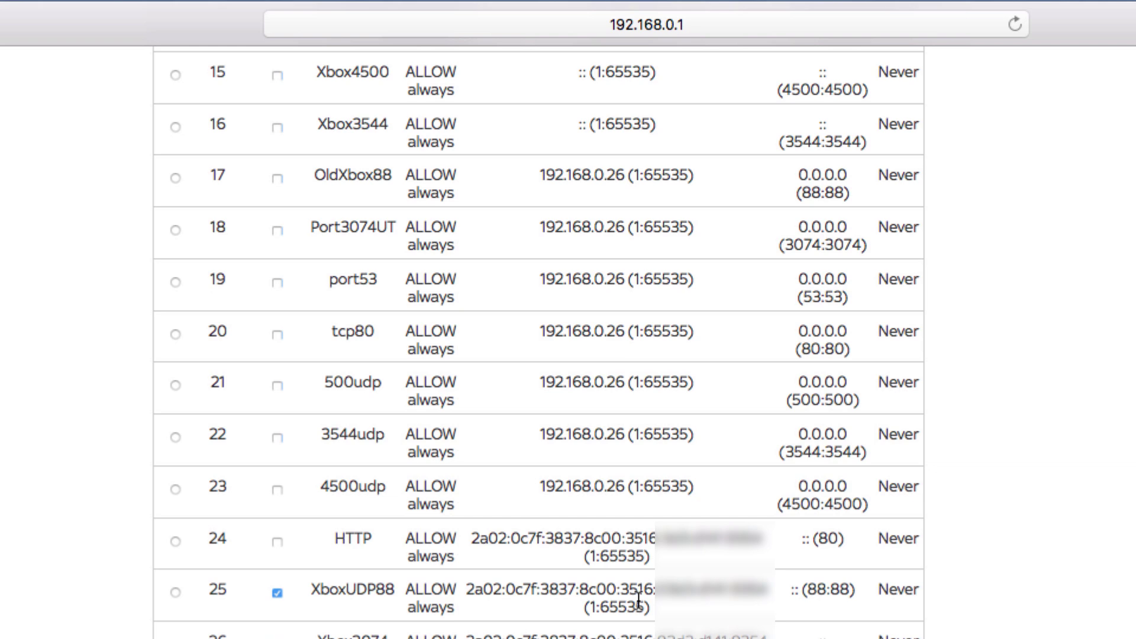
{"action": "scroll", "coordinate": [638, 601], "scroll_direction": "up", "scroll_amount": 20}
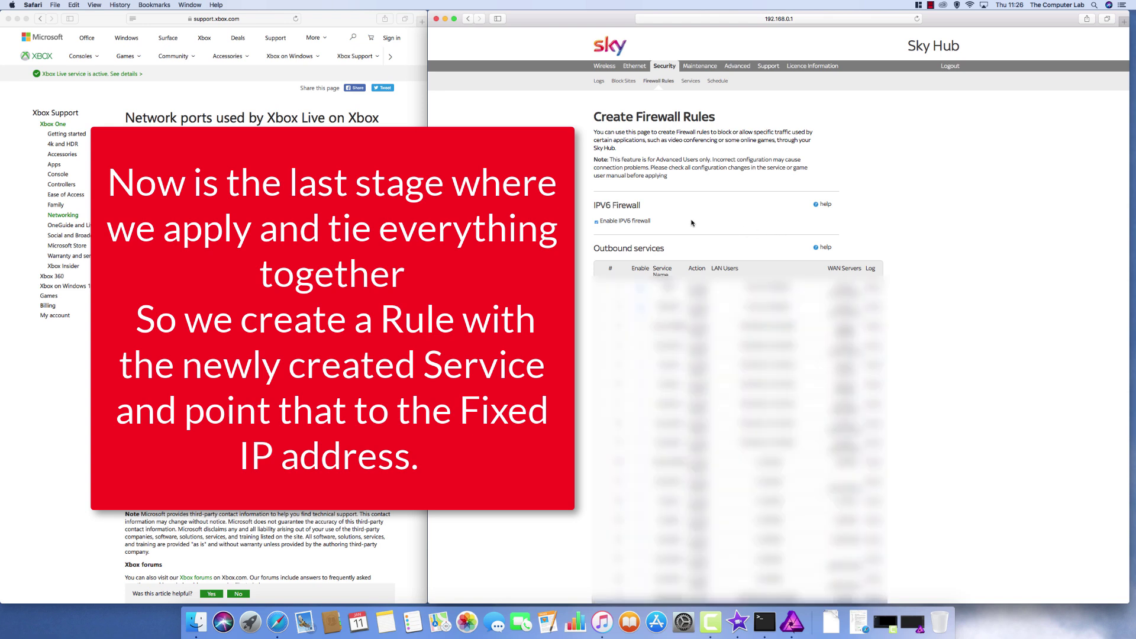
- Scroll down to the Outbound services table and start adding a new outbound rule
{"action": "scroll", "coordinate": [692, 223], "scroll_direction": "down", "scroll_amount": 1}
{"action": "scroll", "coordinate": [692, 223], "scroll_direction": "down", "scroll_amount": 10}
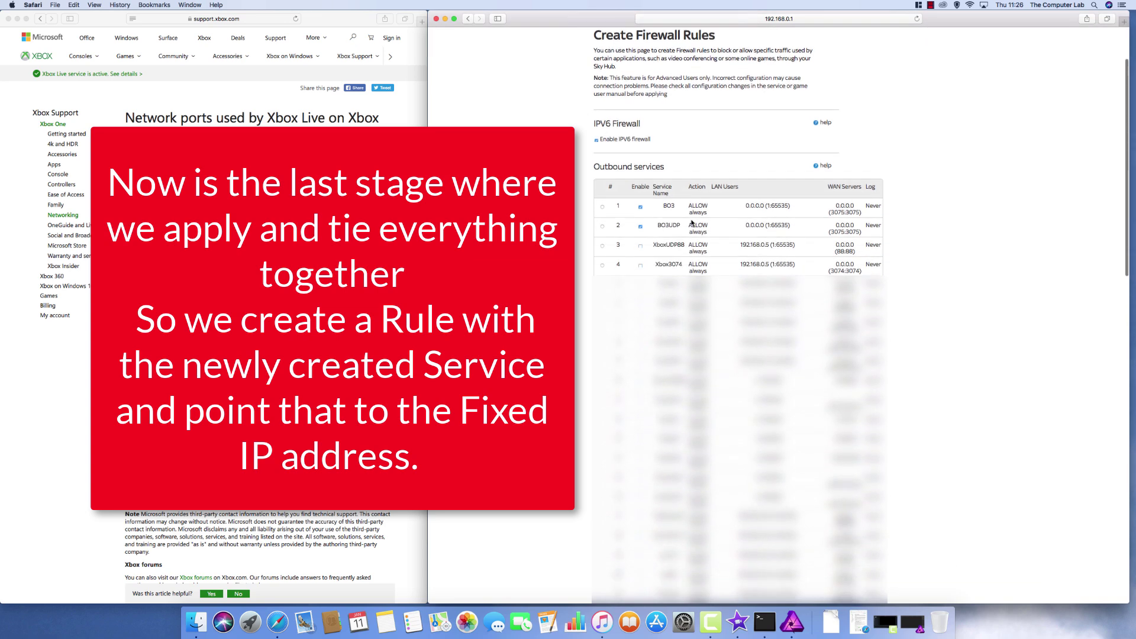
{"action": "scroll", "coordinate": [692, 223], "scroll_direction": "down", "scroll_amount": 1}
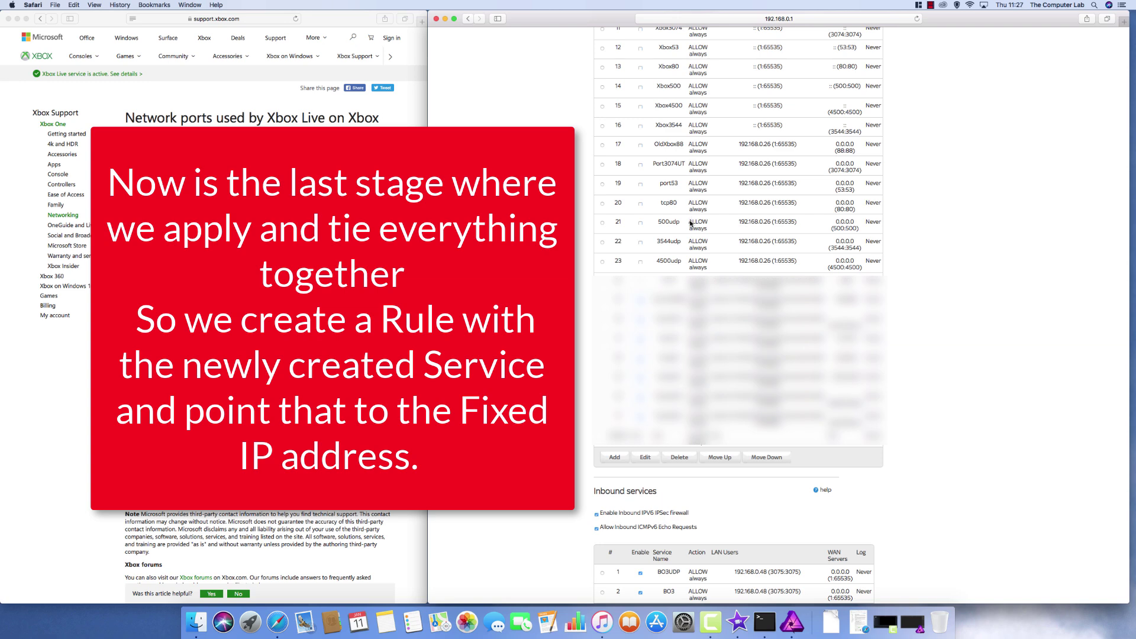
{"action": "left_click", "coordinate": [617, 456]}
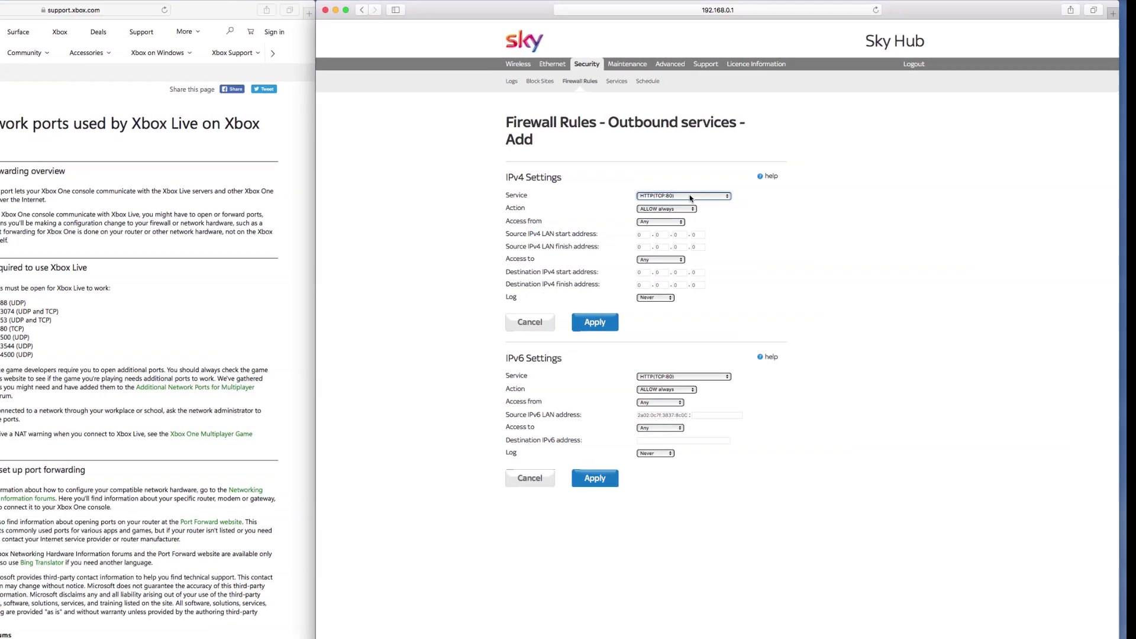
- Choose First88Port as the service for the new outbound rule
{"action": "left_click", "coordinate": [605, 216]}
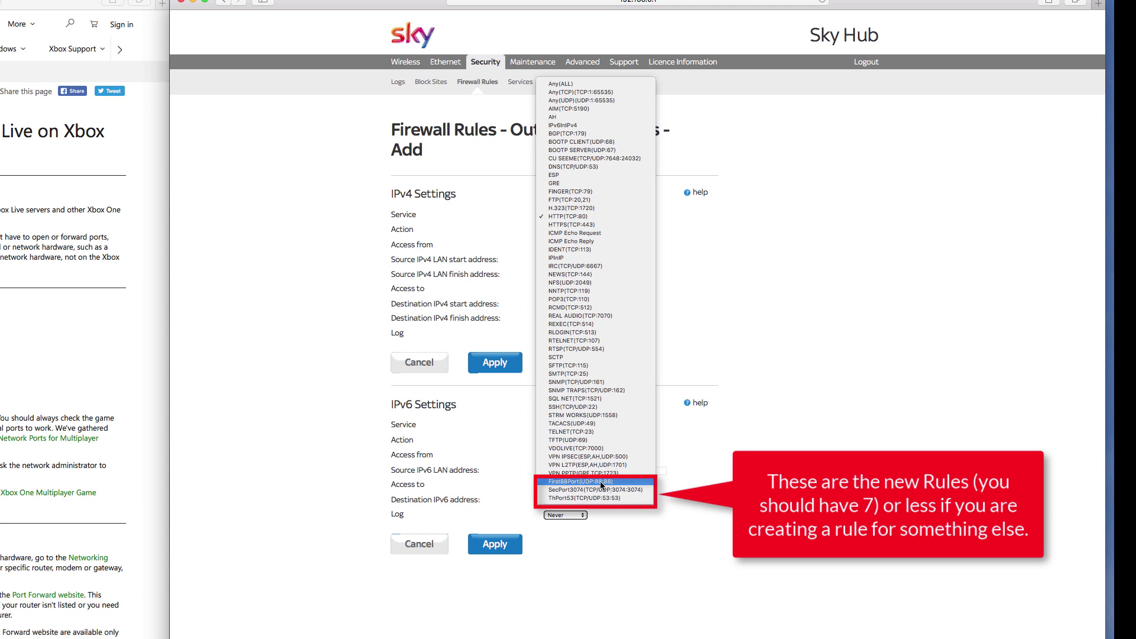
{"action": "left_click", "coordinate": [605, 481]}
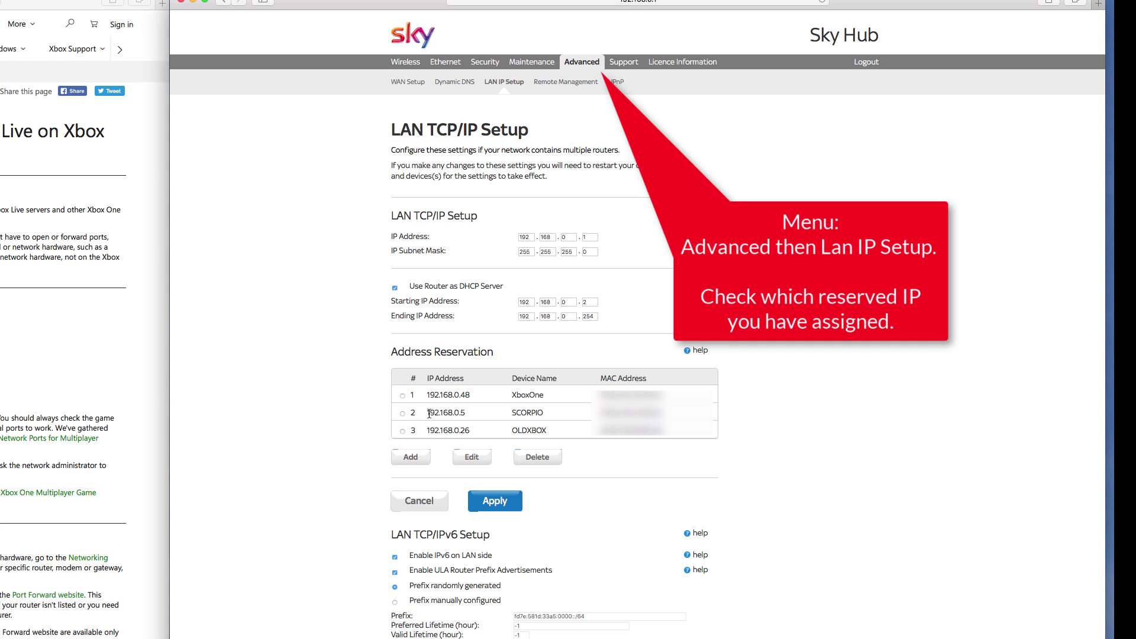
- Note the console's reserved address 192.168.0.5, then return to the security settings
{"action": "left_click_drag", "start_coordinate": [430, 412], "coordinate": [473, 416]}
{"action": "left_click", "coordinate": [498, 416]}
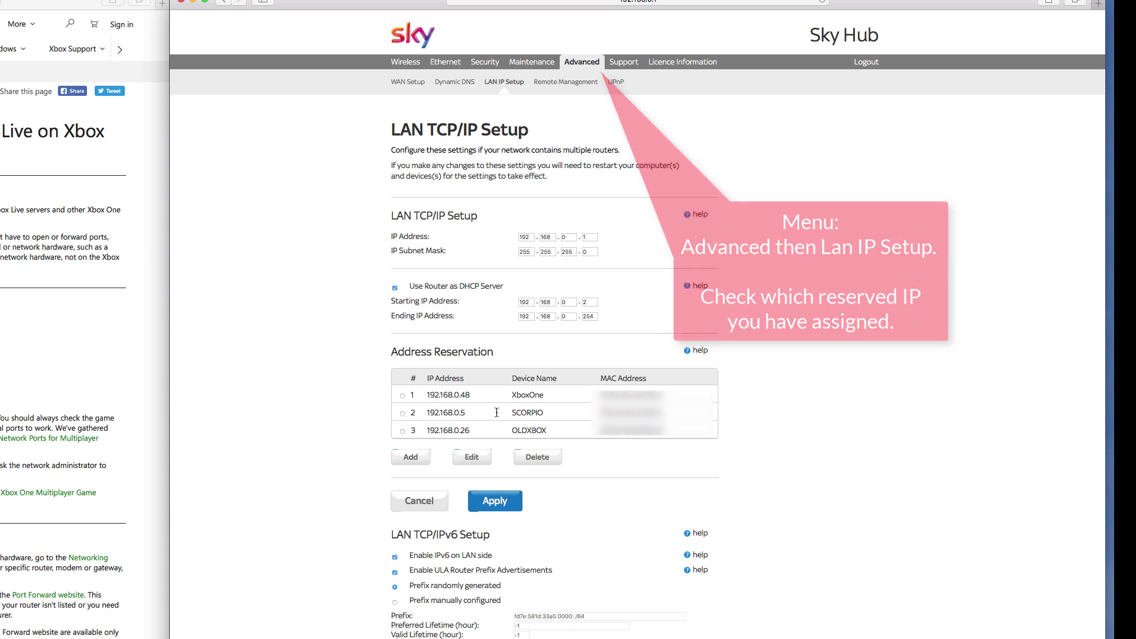
{"action": "left_click", "coordinate": [533, 64]}
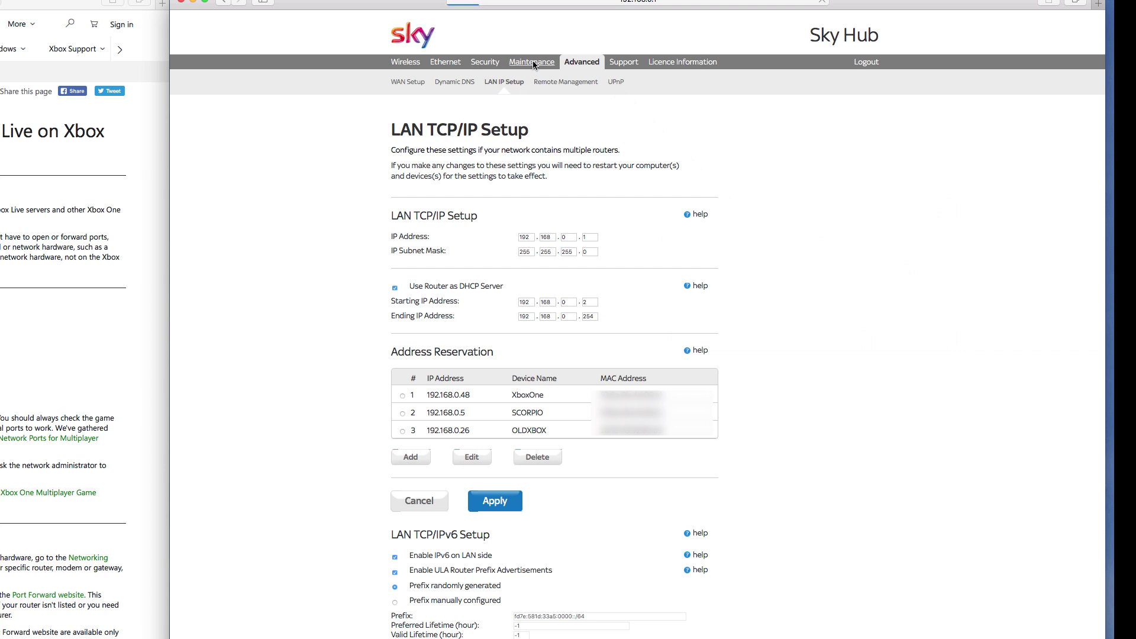
{"action": "left_click", "coordinate": [484, 62]}
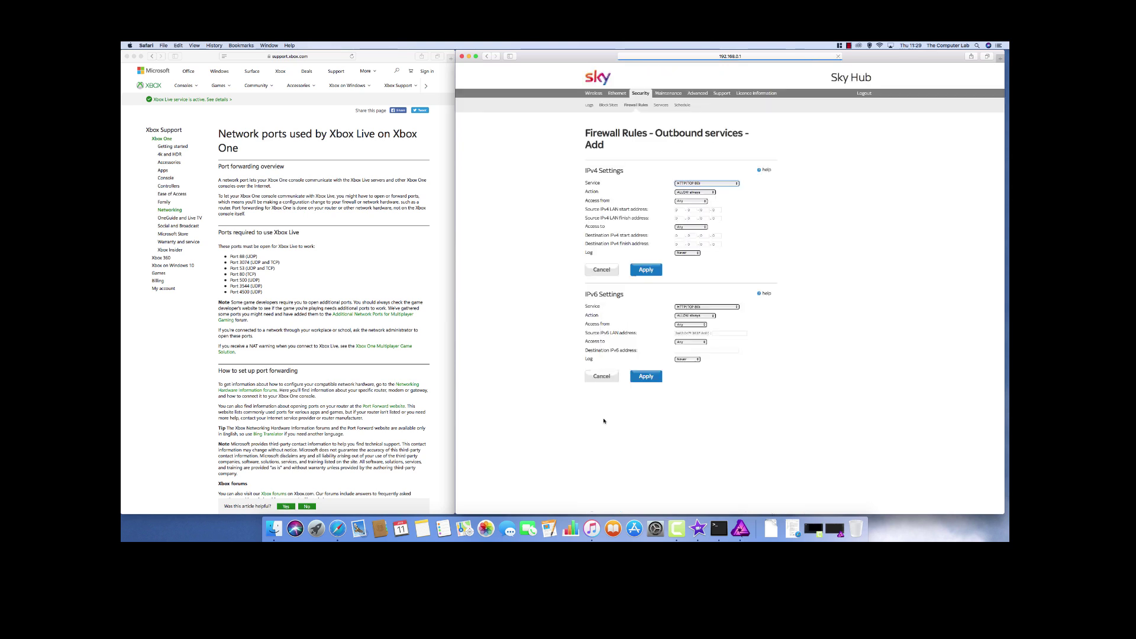
- Set the outbound rule to First88Port(UDP:88:88) from single address 192.168.0.5
{"action": "left_click", "coordinate": [721, 186]}
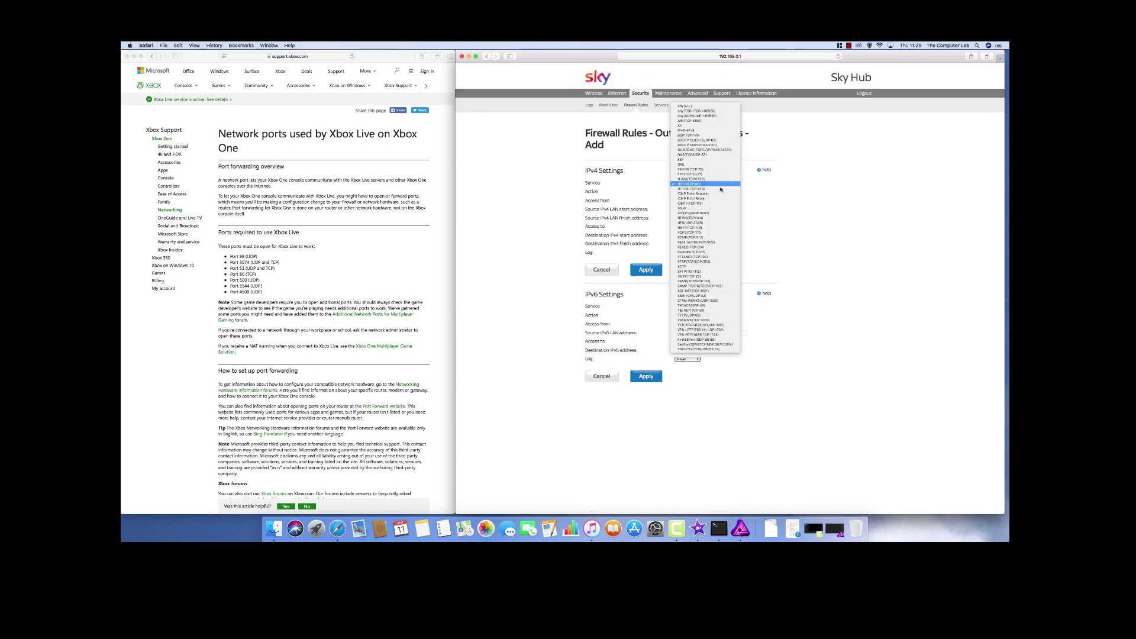
{"action": "left_click", "coordinate": [721, 342]}
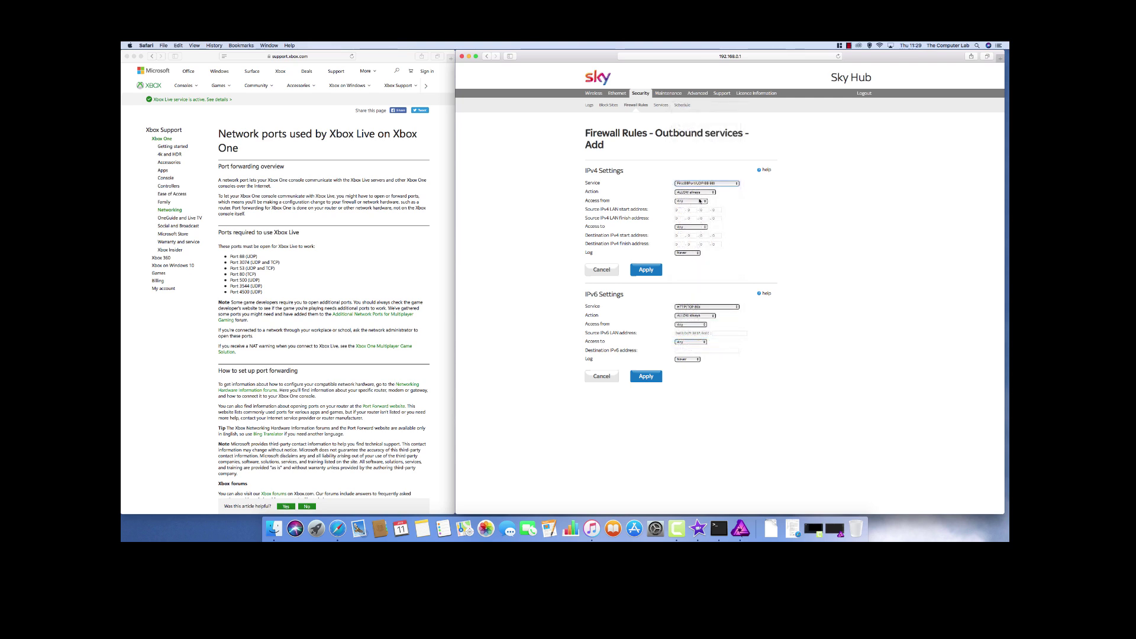
{"action": "left_click", "coordinate": [699, 202]}
{"action": "left_click", "coordinate": [689, 207]}
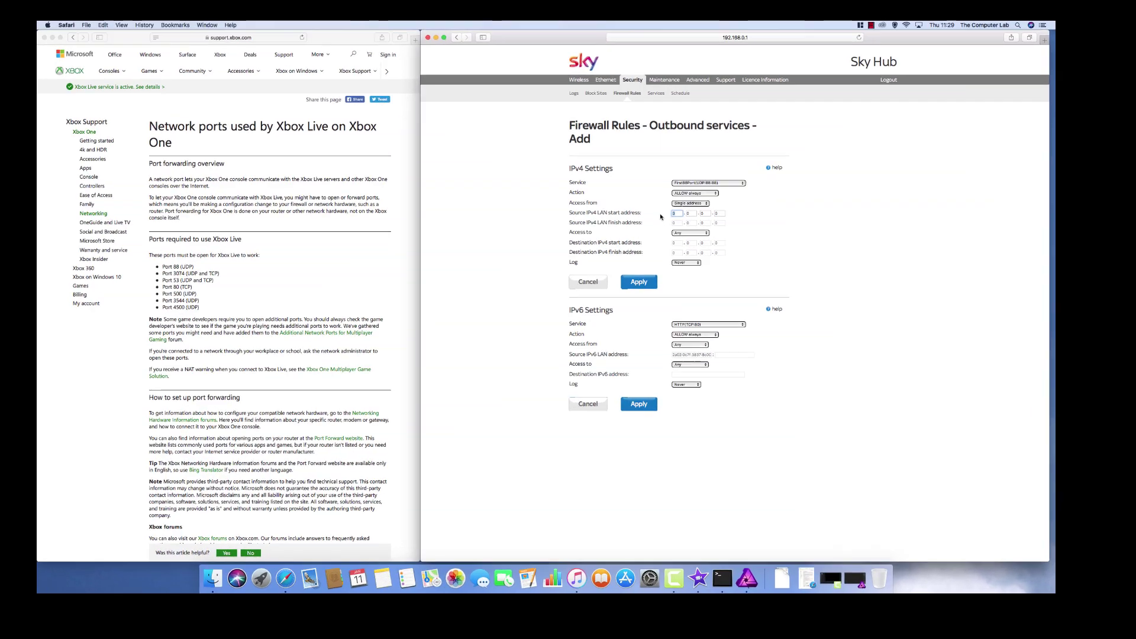
{"action": "type", "text": "192"}
{"action": "key", "text": "Tab"}
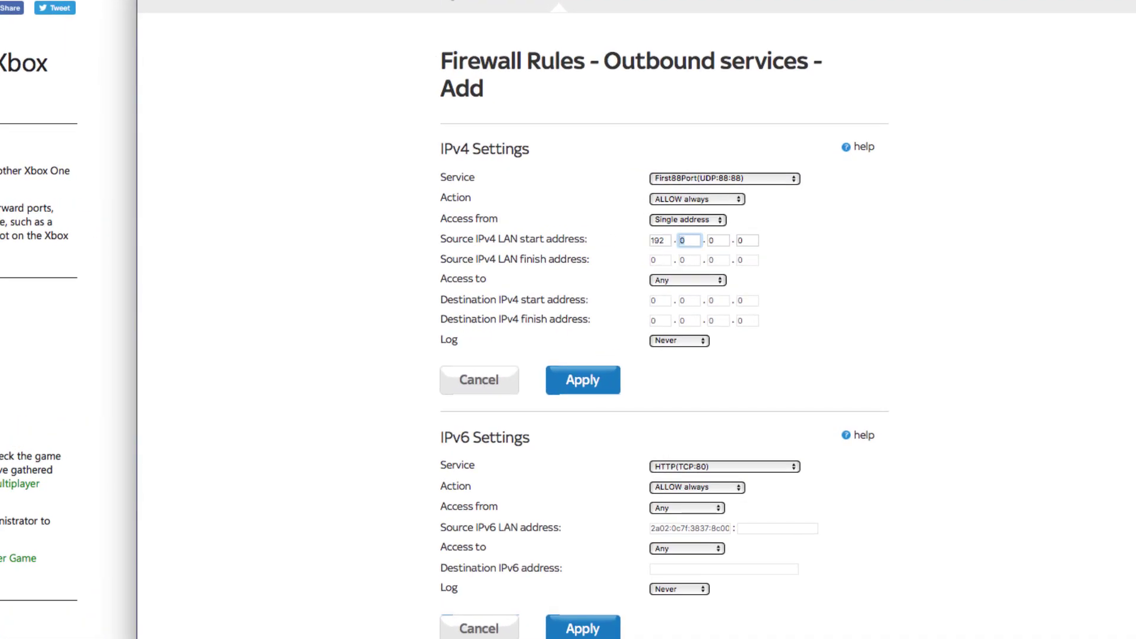
{"action": "type", "text": "168"}
{"action": "key", "text": "Tab"}
{"action": "key", "text": "Tab"}
{"action": "type", "text": "5"}
{"action": "left_click", "coordinate": [655, 270]}
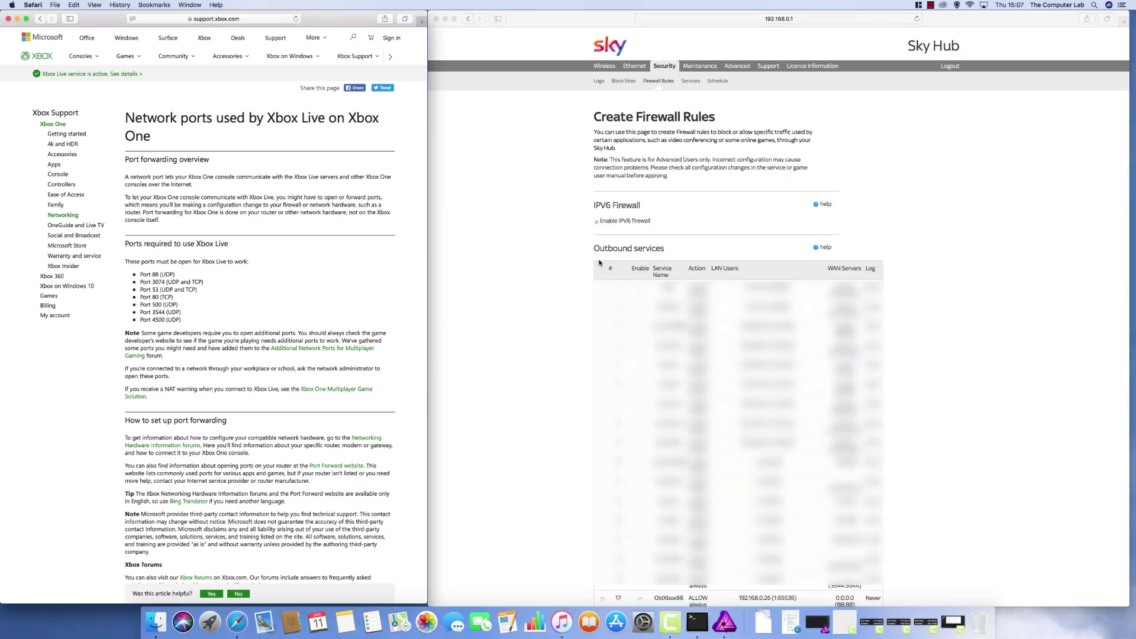
- Start a new inbound firewall rule using the First88Port(UDP:88:88) service
{"action": "left_click", "coordinate": [656, 83]}
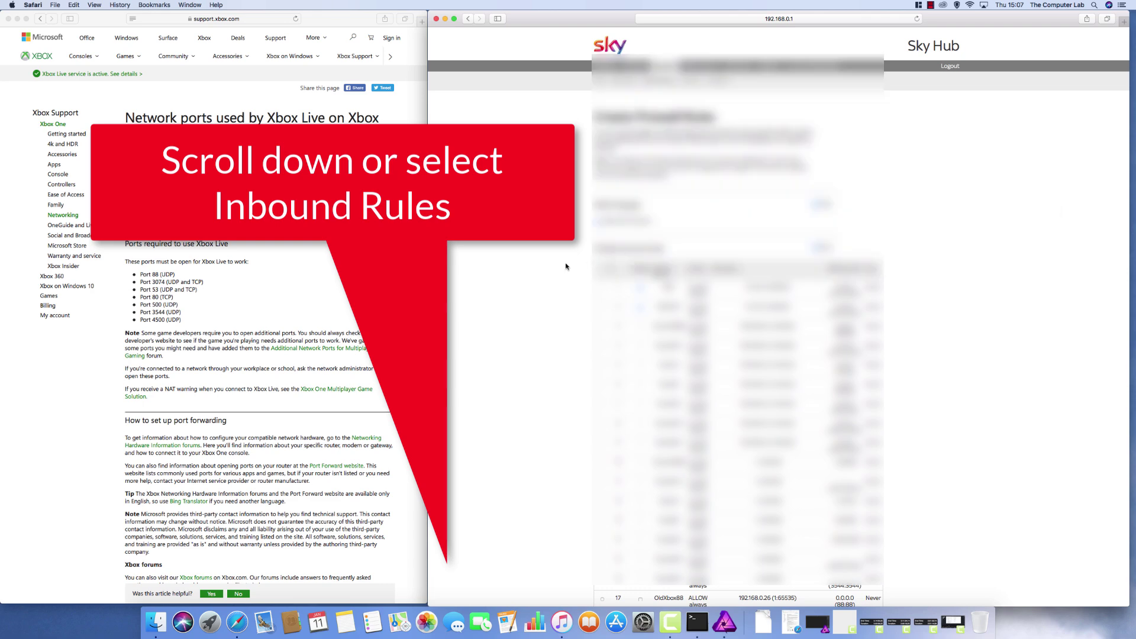
{"action": "scroll", "coordinate": [564, 268], "scroll_direction": "down", "scroll_amount": 10}
{"action": "scroll", "coordinate": [564, 267], "scroll_direction": "down", "scroll_amount": 5}
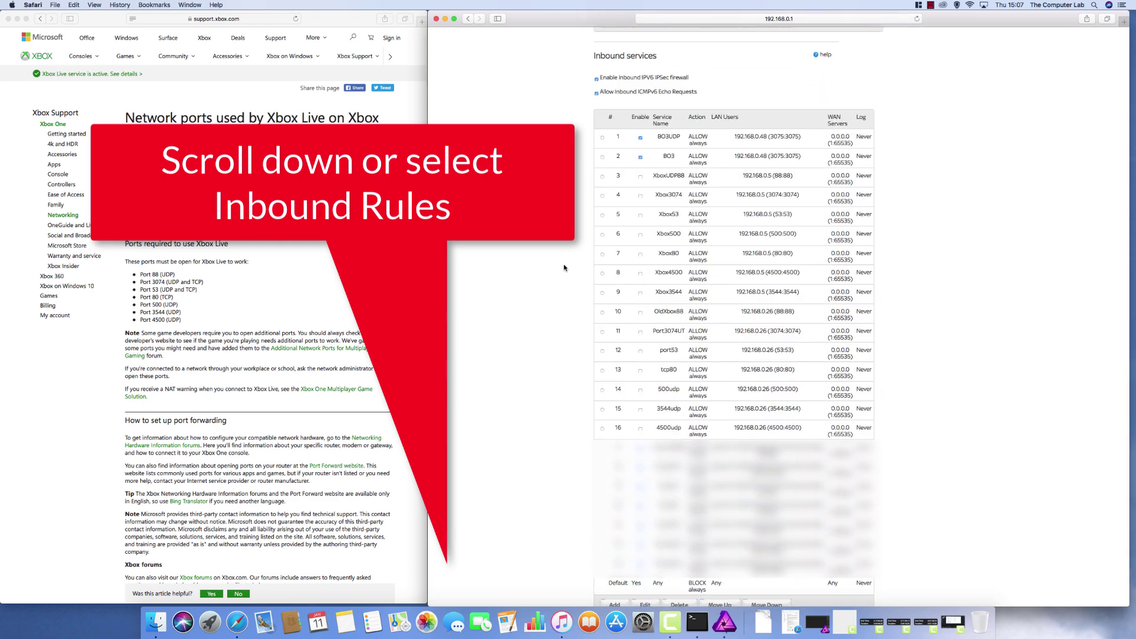
{"action": "scroll", "coordinate": [565, 267], "scroll_direction": "down", "scroll_amount": 3}
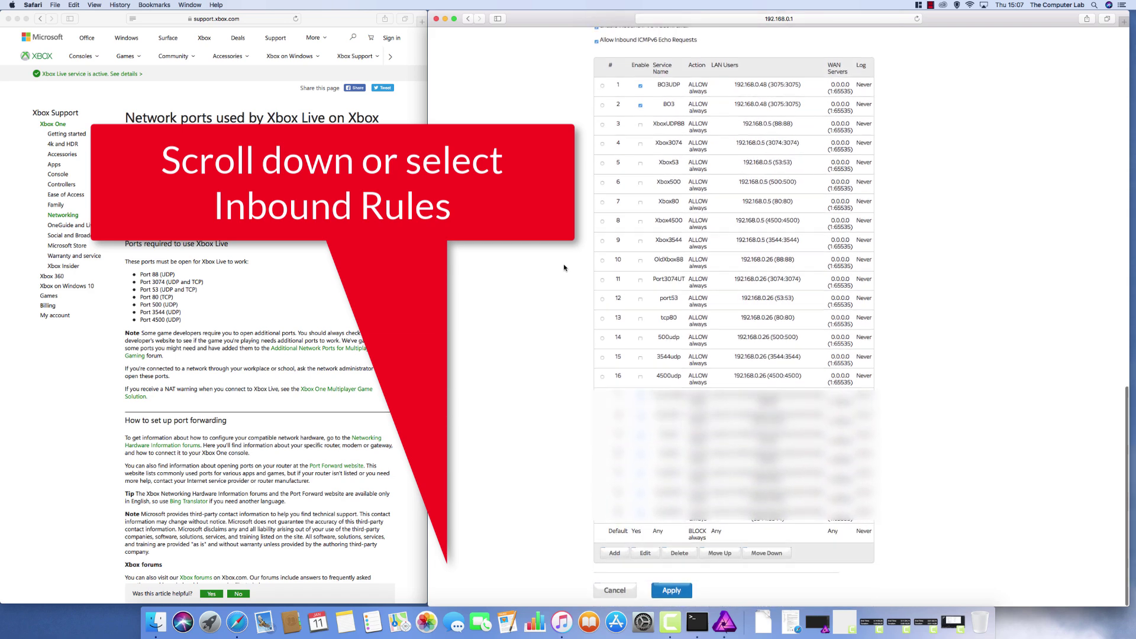
{"action": "left_click", "coordinate": [616, 556]}
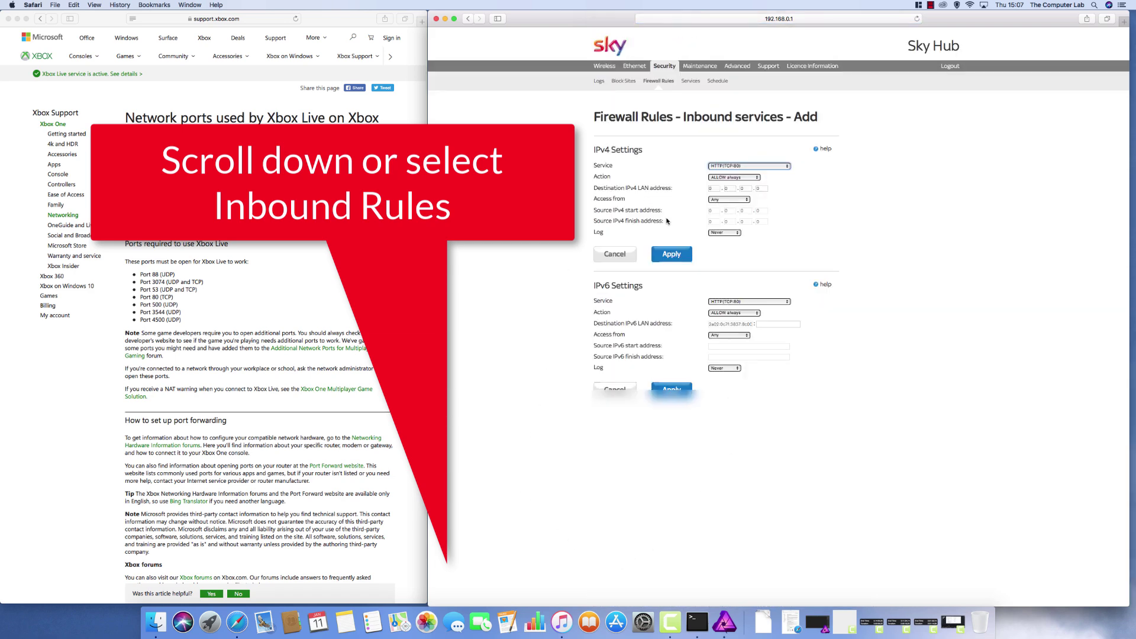
{"action": "left_click", "coordinate": [722, 167]}
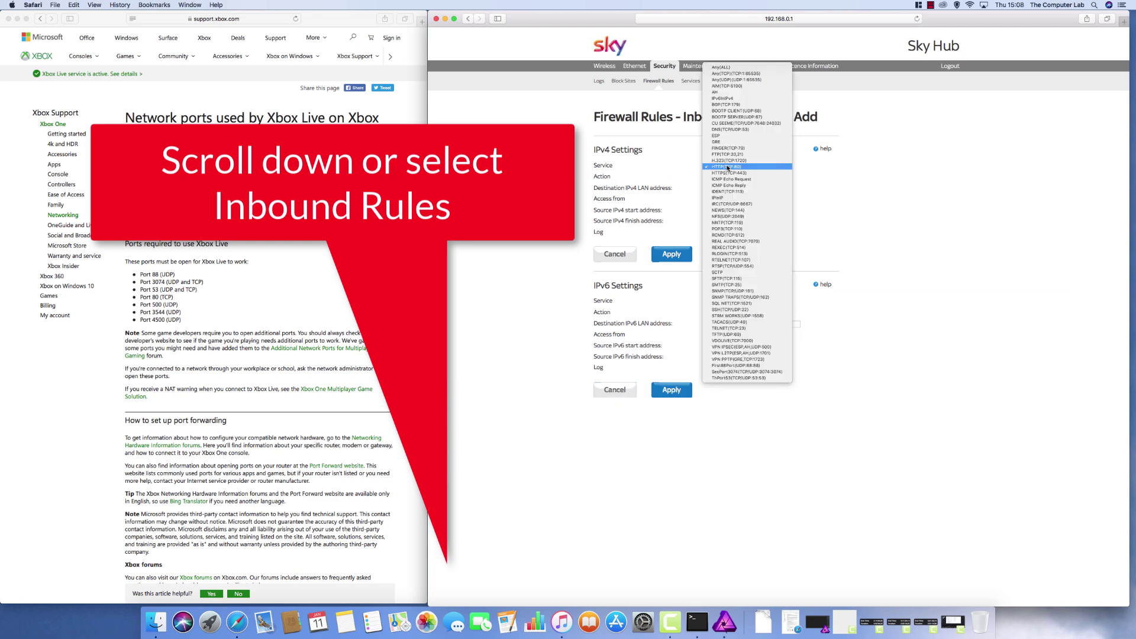
{"action": "left_click", "coordinate": [763, 366]}
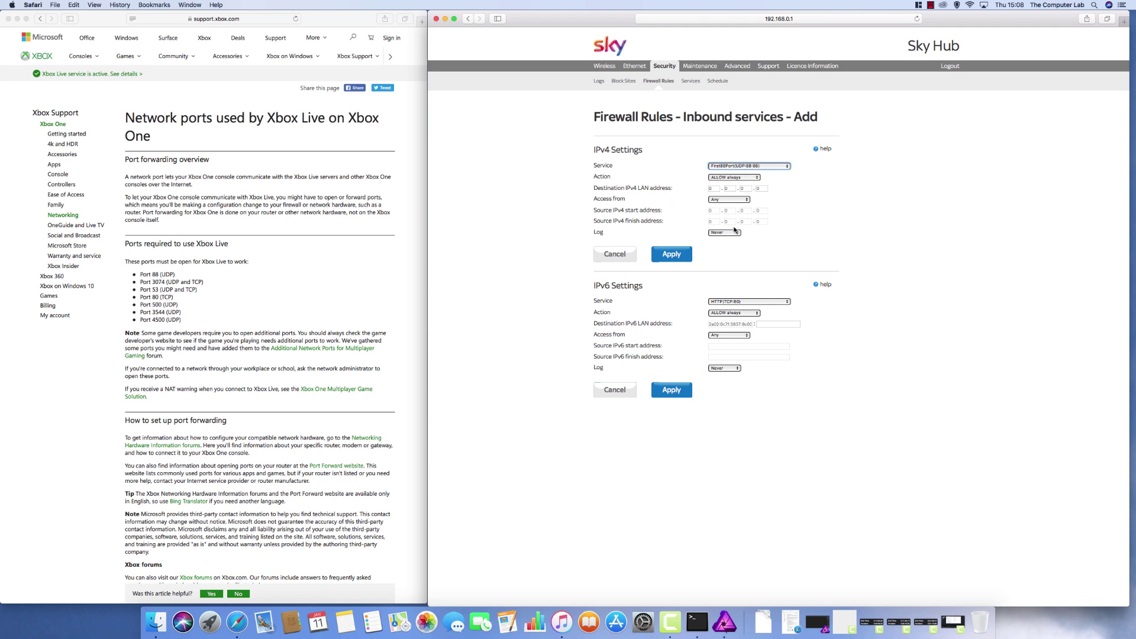
- Set the inbound rule's destination address to 192.168.0.5 and save it
{"action": "left_click", "coordinate": [715, 188]}
{"action": "type", "text": "192"}
{"action": "key", "text": "Tab"}
{"action": "type", "text": "1"}
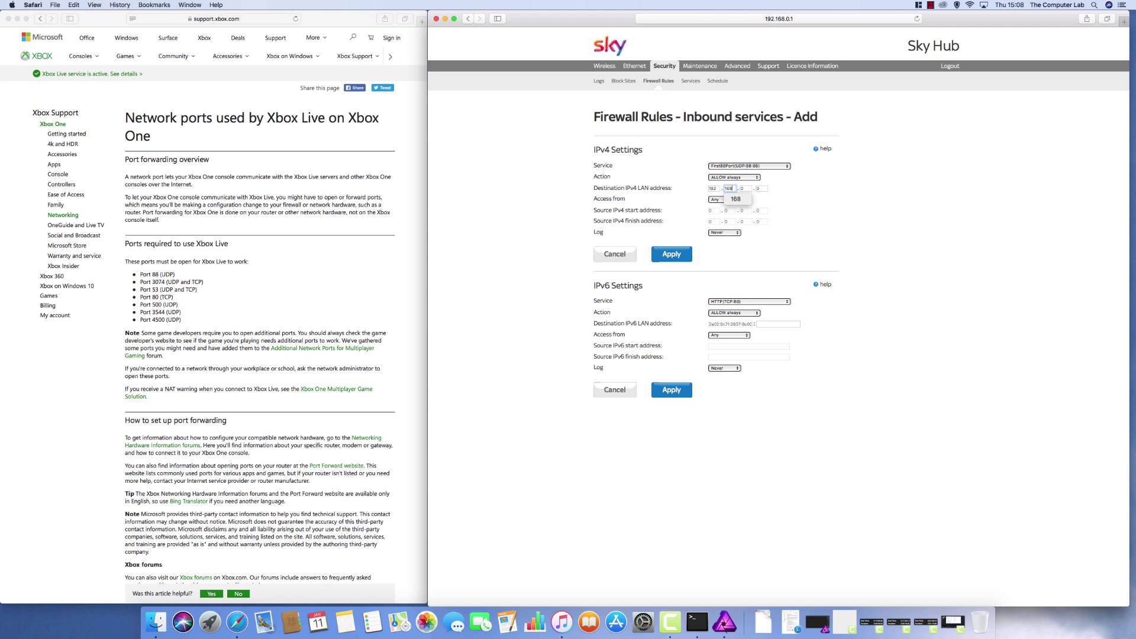
{"action": "type", "text": "68"}
{"action": "key", "text": "Tab"}
{"action": "key", "text": "Tab"}
{"action": "type", "text": "5"}
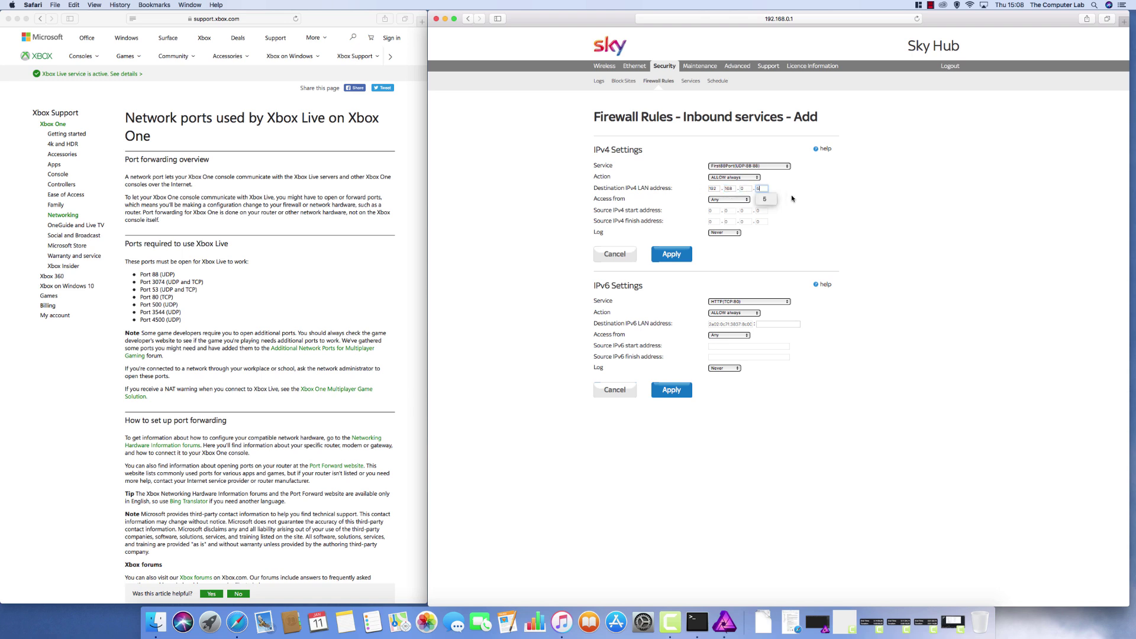
{"action": "left_click", "coordinate": [804, 207]}
{"action": "left_click", "coordinate": [676, 256]}
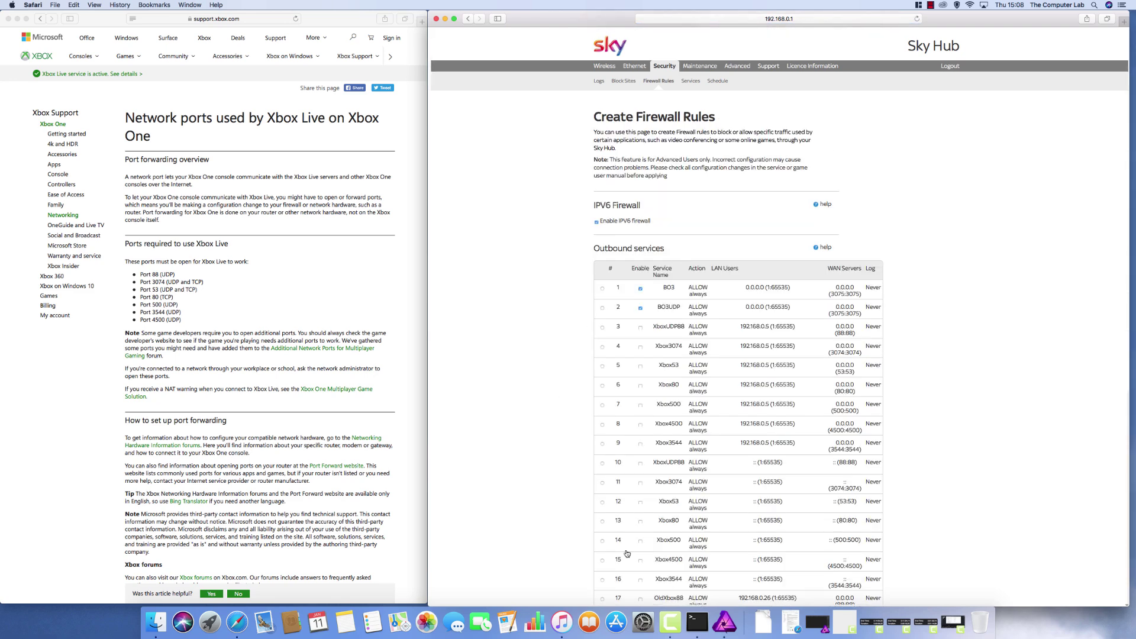
- Apply the firewall rule changes, then apply once more after the page reloads
{"action": "scroll", "coordinate": [651, 520], "scroll_direction": "down", "scroll_amount": 5}
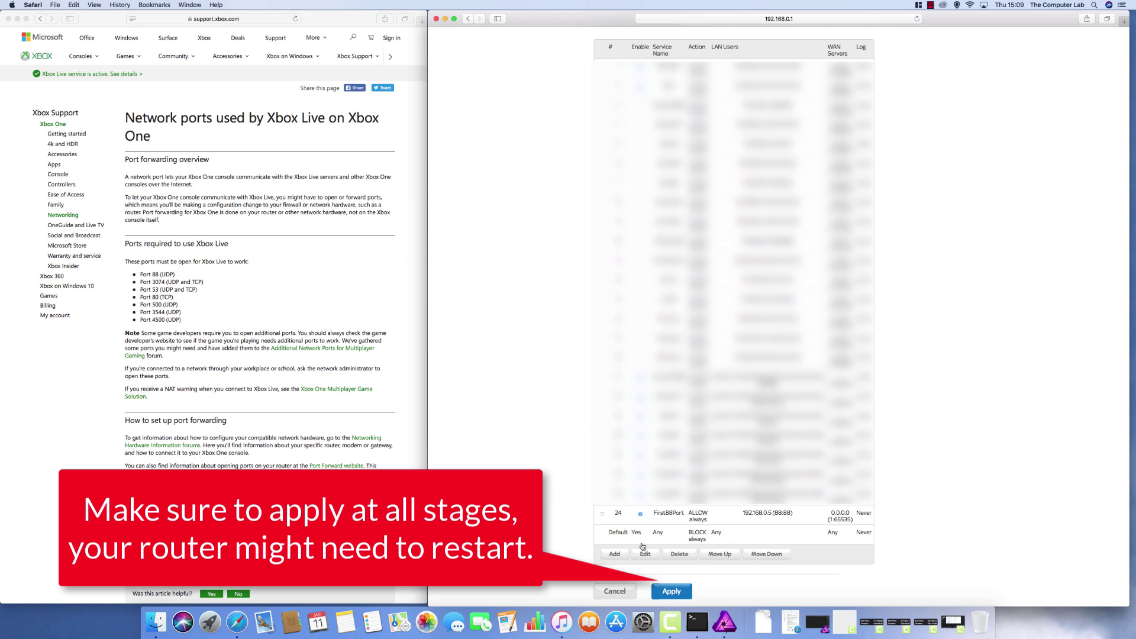
{"action": "left_click", "coordinate": [674, 592]}
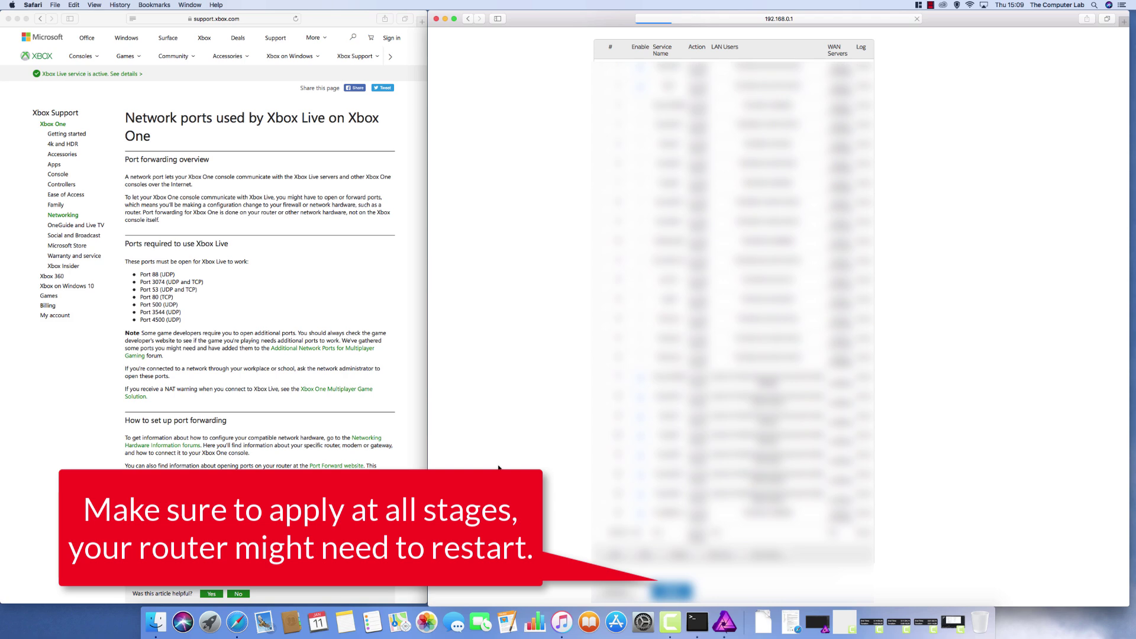
{"action": "scroll", "coordinate": [562, 431], "scroll_direction": "down", "scroll_amount": 10}
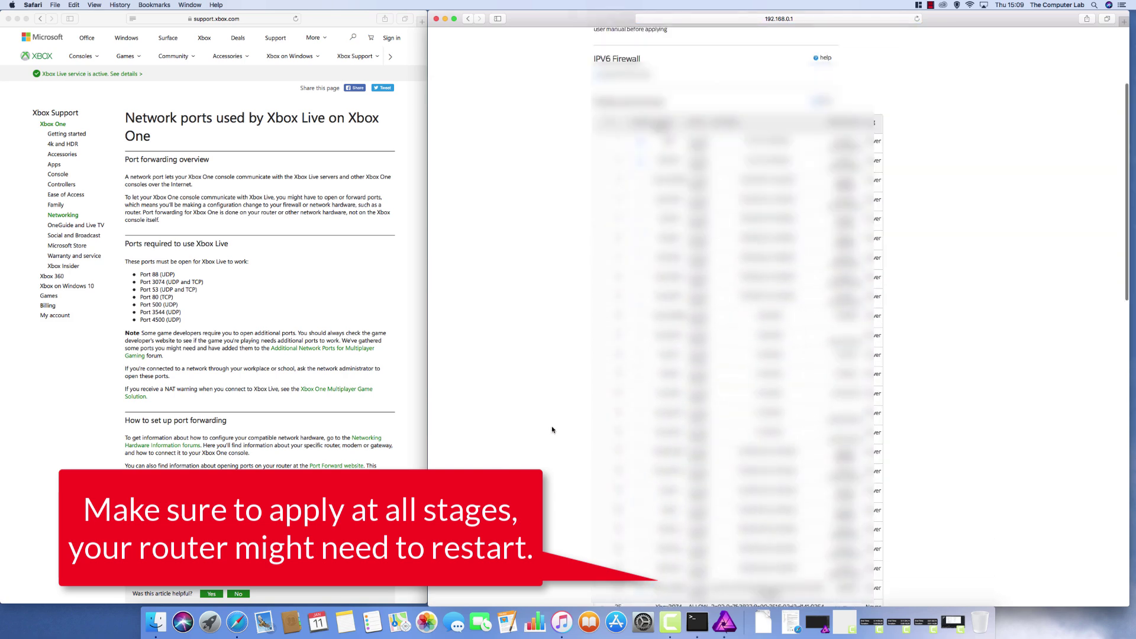
{"action": "scroll", "coordinate": [552, 430], "scroll_direction": "down", "scroll_amount": 10}
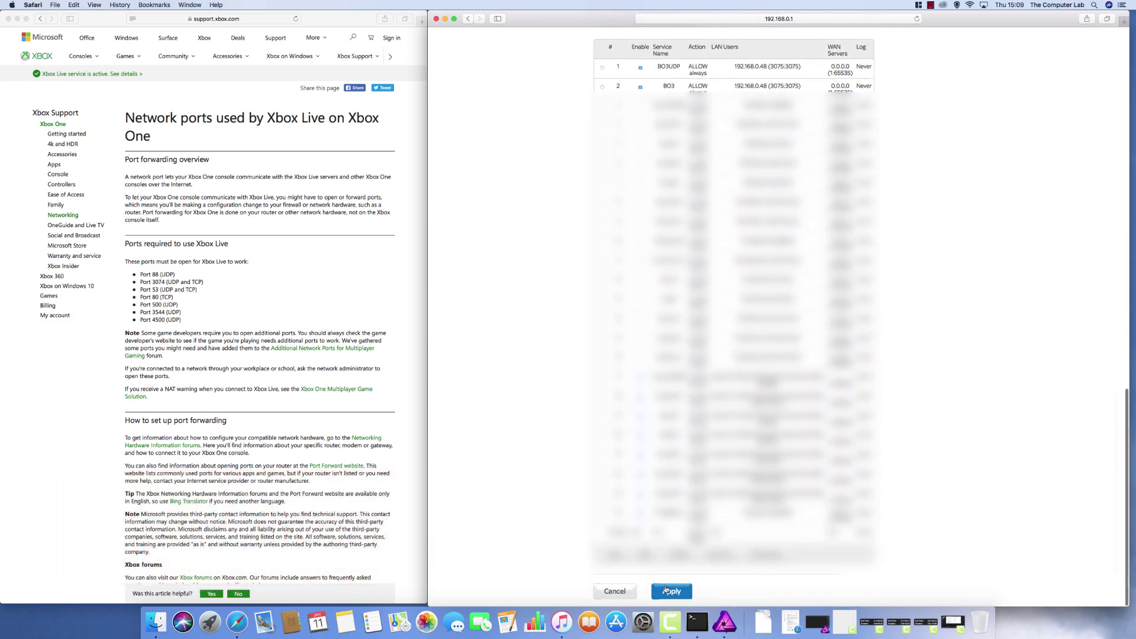
{"action": "left_click", "coordinate": [669, 591]}
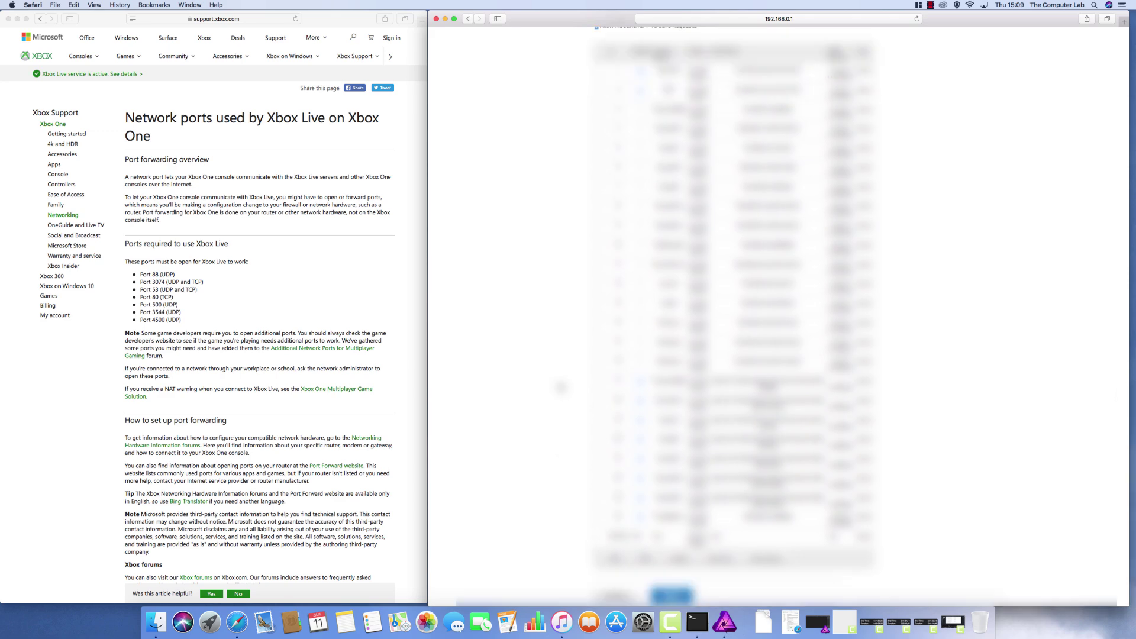